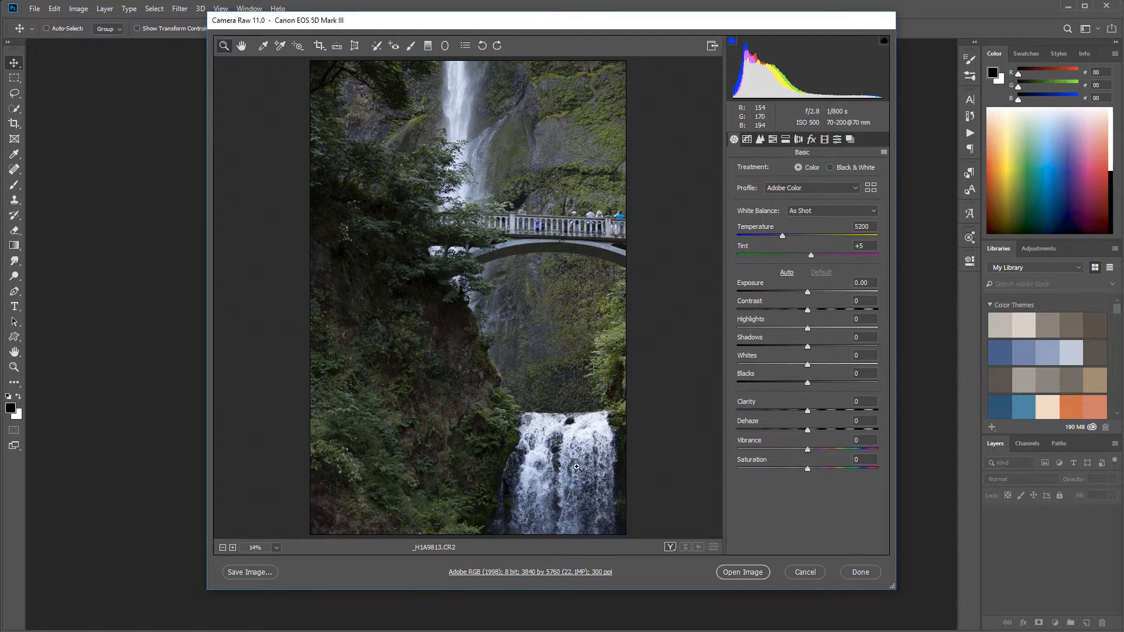
# - Inspect the bright waterfall and the dark foliage of the raw photo up close
pyautogui.scroll(3, 604, 439)
pyautogui.scroll(7, 604, 439)
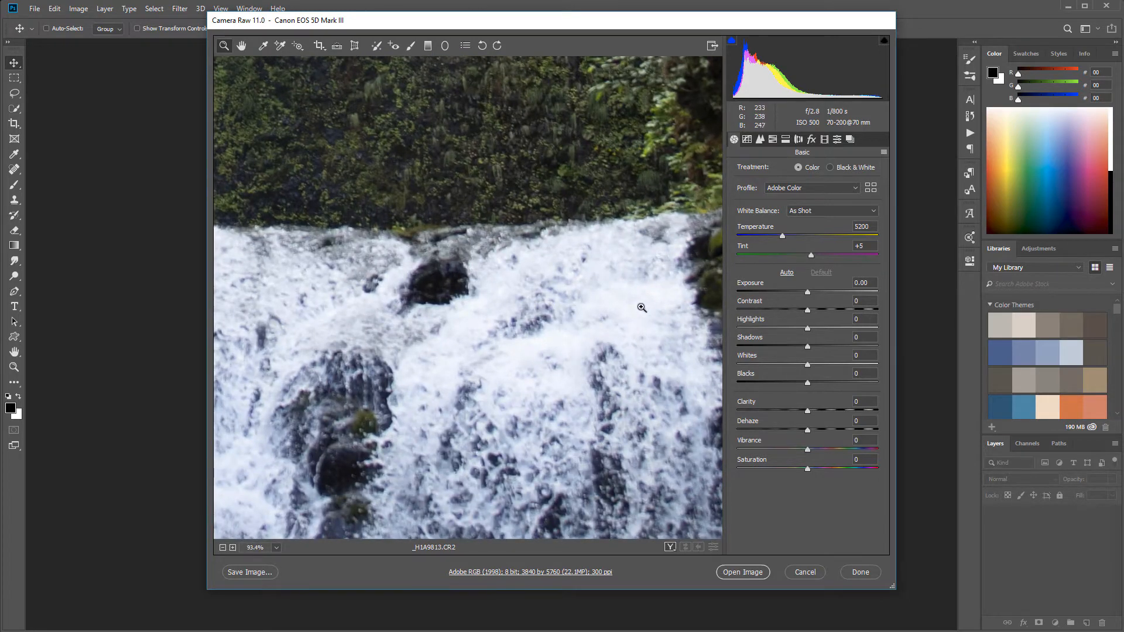
pyautogui.scroll(-8, 640, 307)
pyautogui.scroll(1, 565, 318)
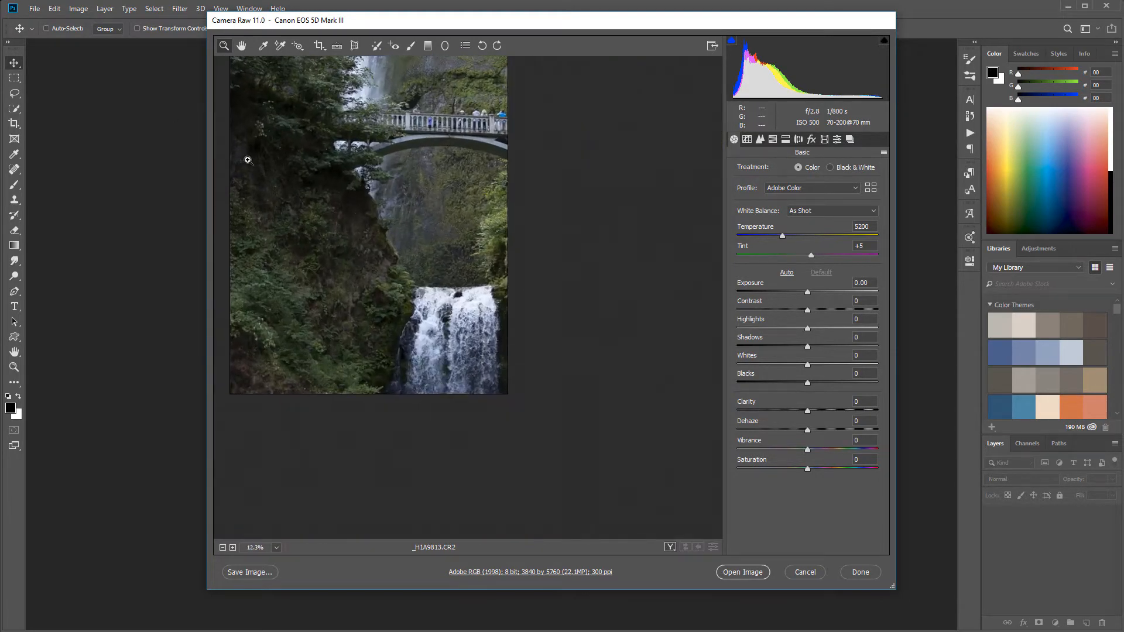
pyautogui.scroll(1, 341, 183)
pyautogui.scroll(8, 341, 183)
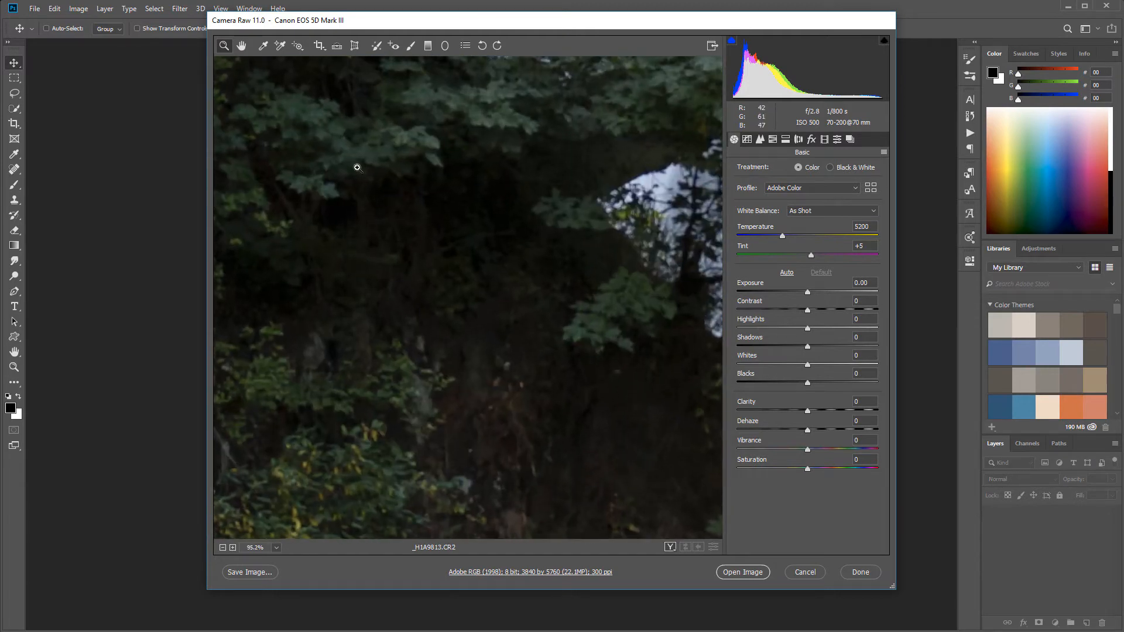
pyautogui.scroll(-8, 639, 326)
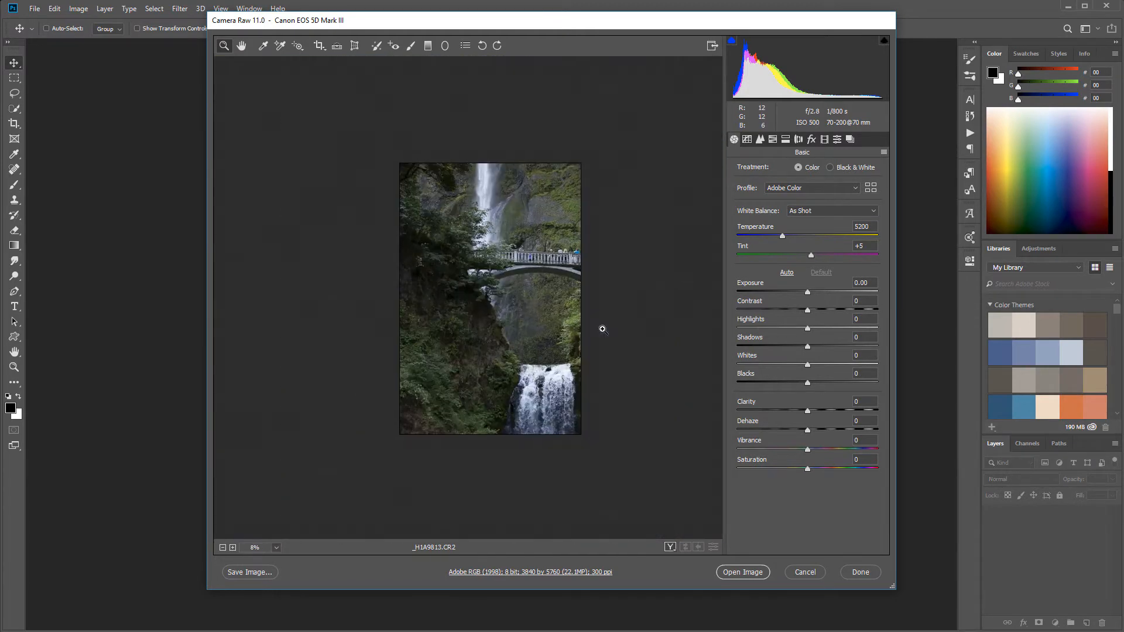
pyautogui.scroll(2, 609, 324)
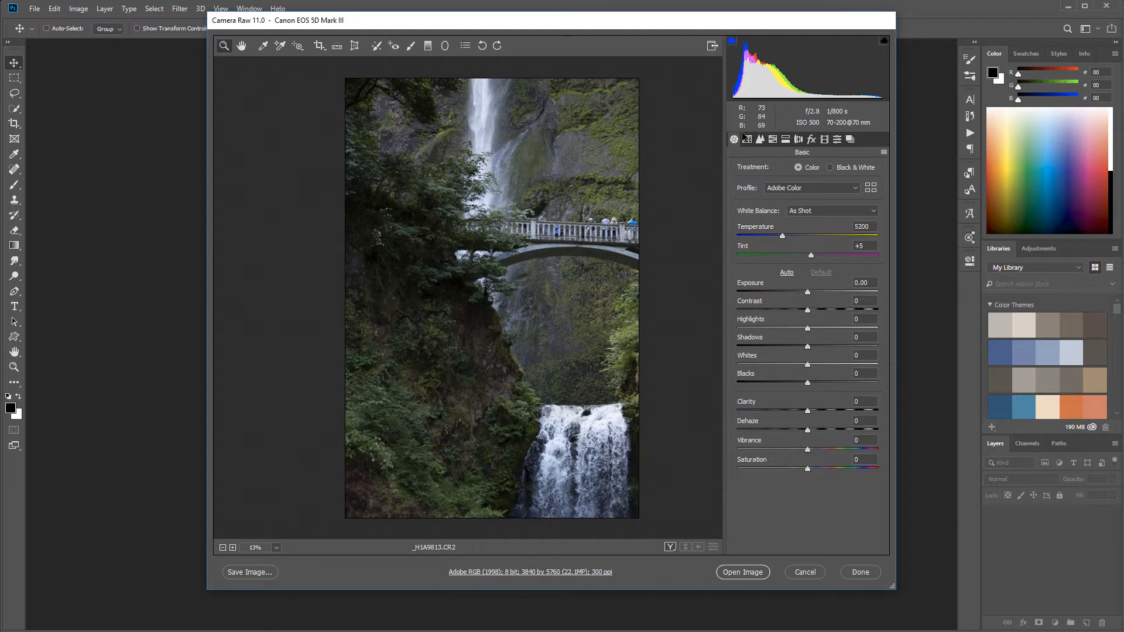
# - Turn on chromatic aberration removal and lens profile corrections for the raw photo
pyautogui.click(797, 140)
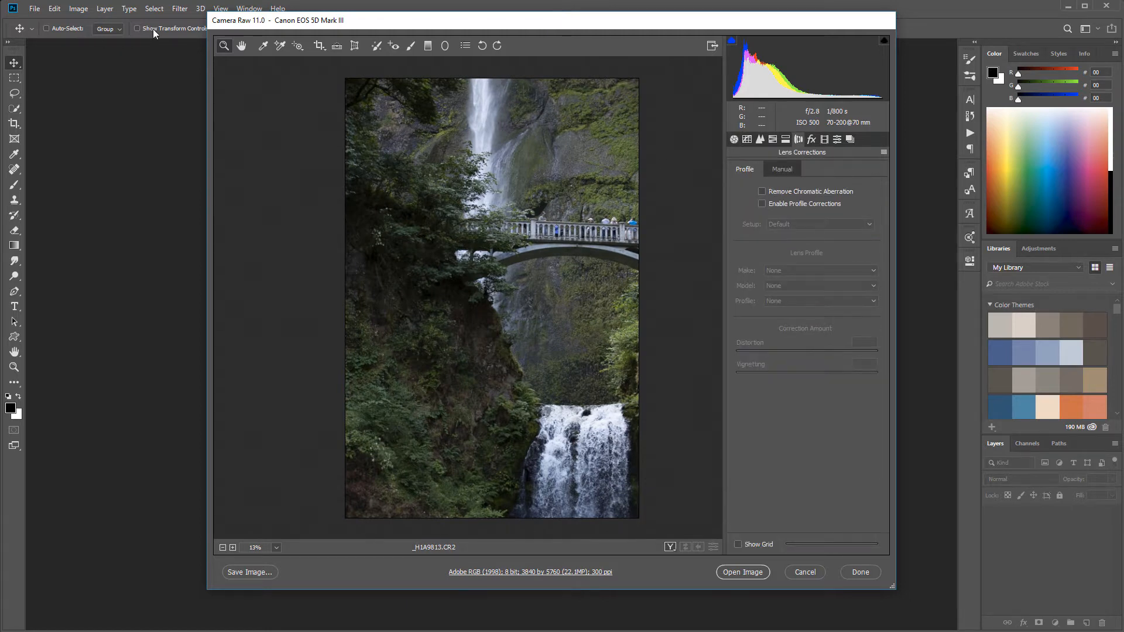
pyautogui.click(788, 190)
pyautogui.click(762, 203)
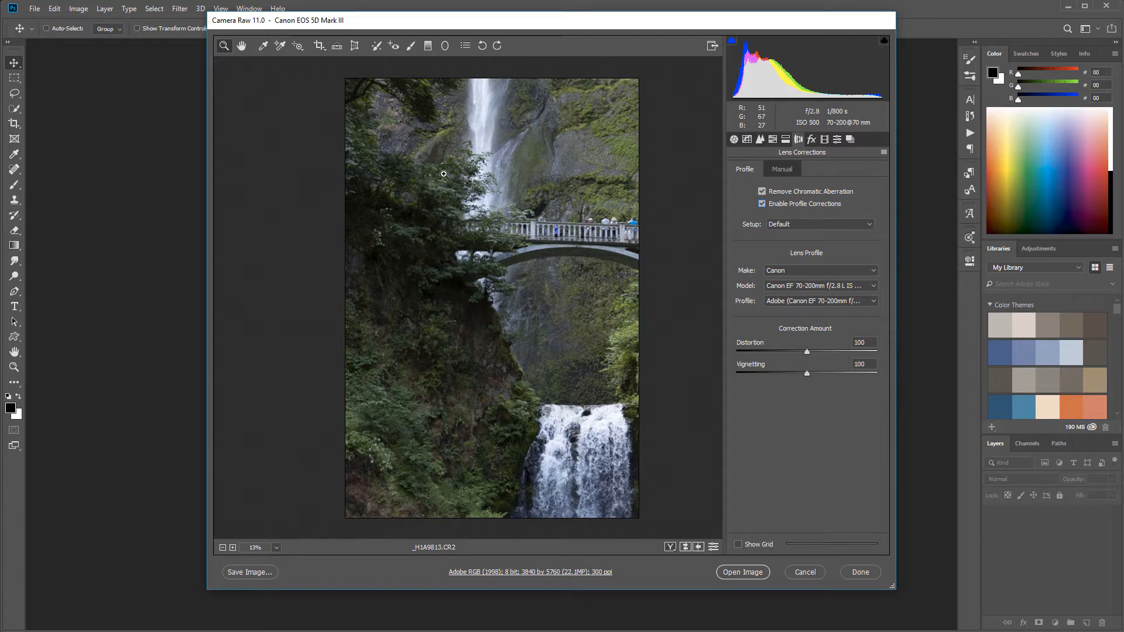
# - Set the raw photo's sharpening amount to 77
pyautogui.click(760, 139)
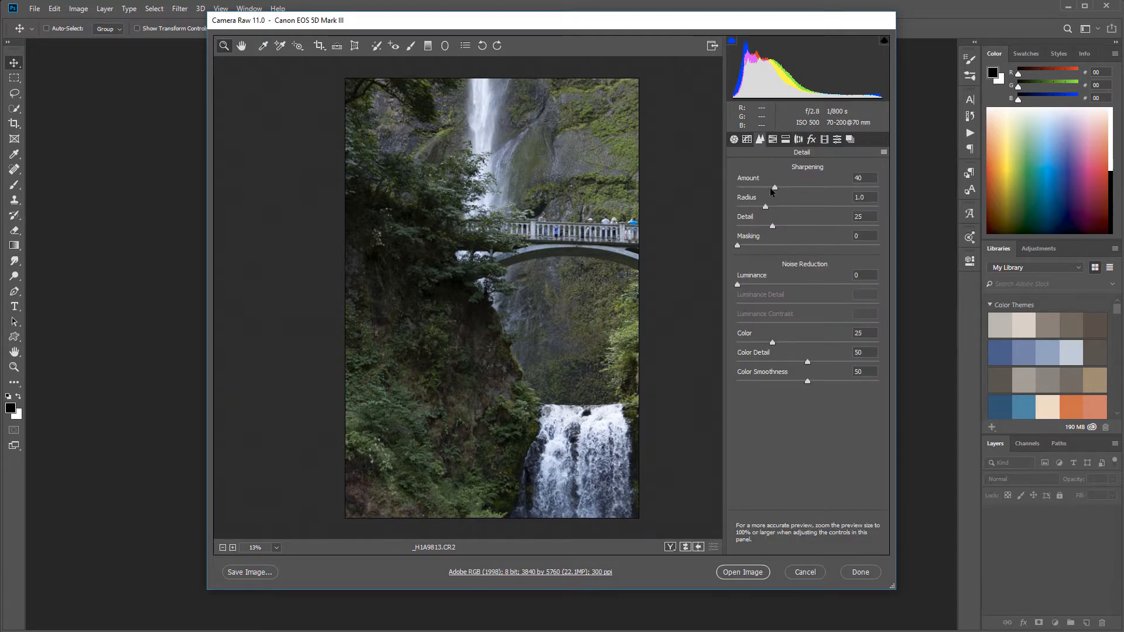
pyautogui.moveTo(775, 196)
pyautogui.mouseDown()
pyautogui.moveTo(789, 195)
pyautogui.moveTo(772, 201)
pyautogui.mouseUp()
pyautogui.moveTo(761, 207); pyautogui.dragTo(789, 185)
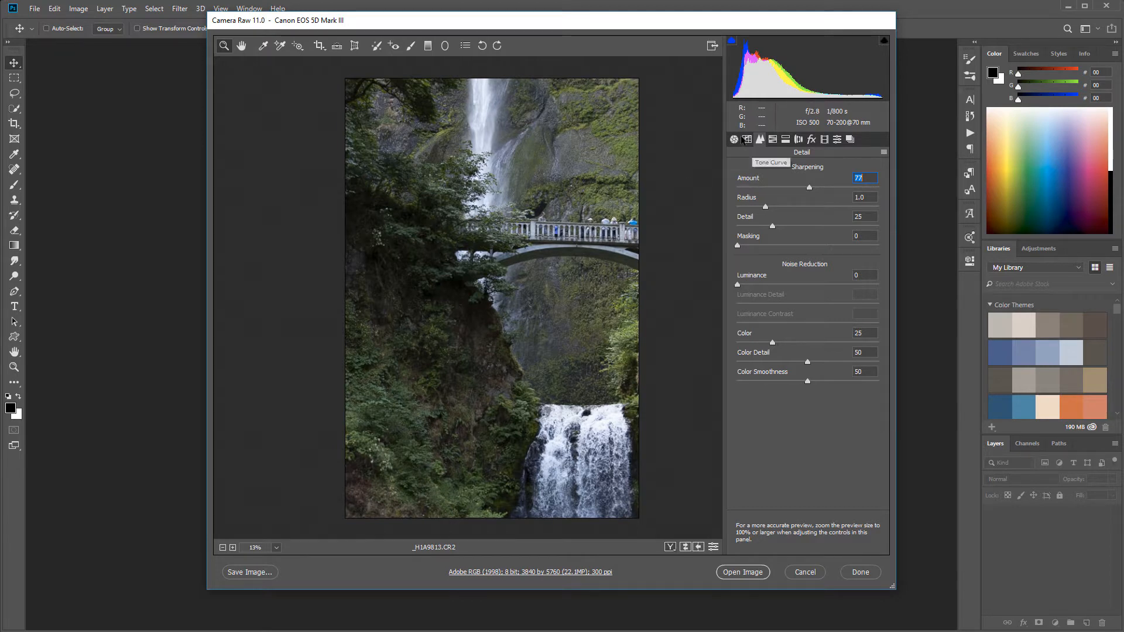
# - Lower the Highlights to -100 in the basic raw adjustments to recover the waterfall's detail
pyautogui.click(734, 139)
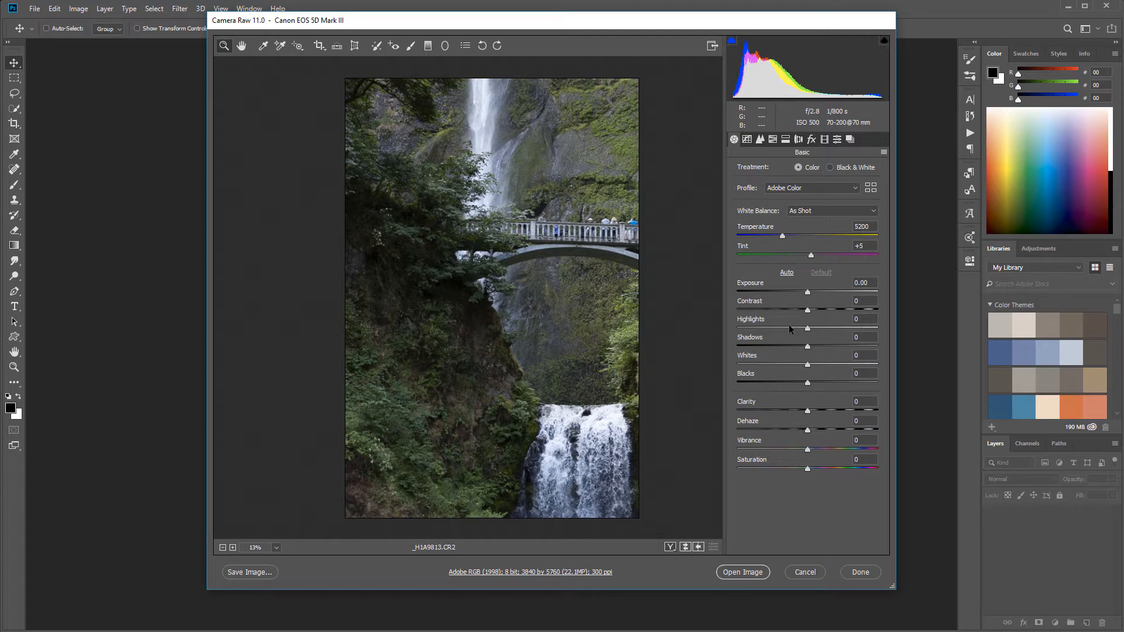
pyautogui.moveTo(603, 413); pyautogui.dragTo(662, 424)
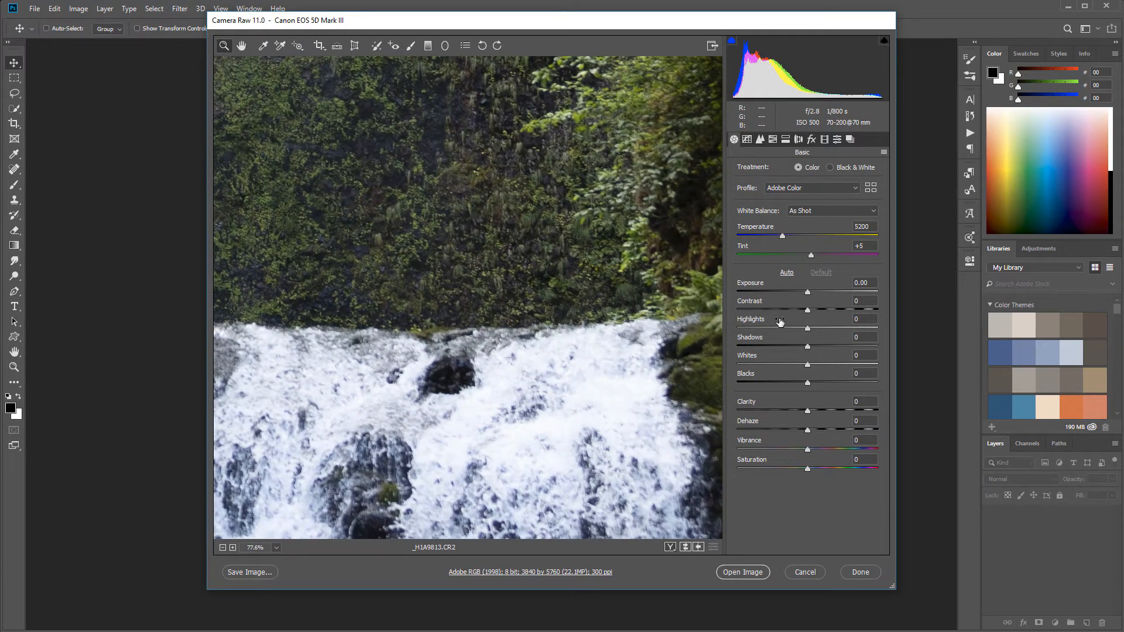
pyautogui.moveTo(808, 332); pyautogui.dragTo(729, 334)
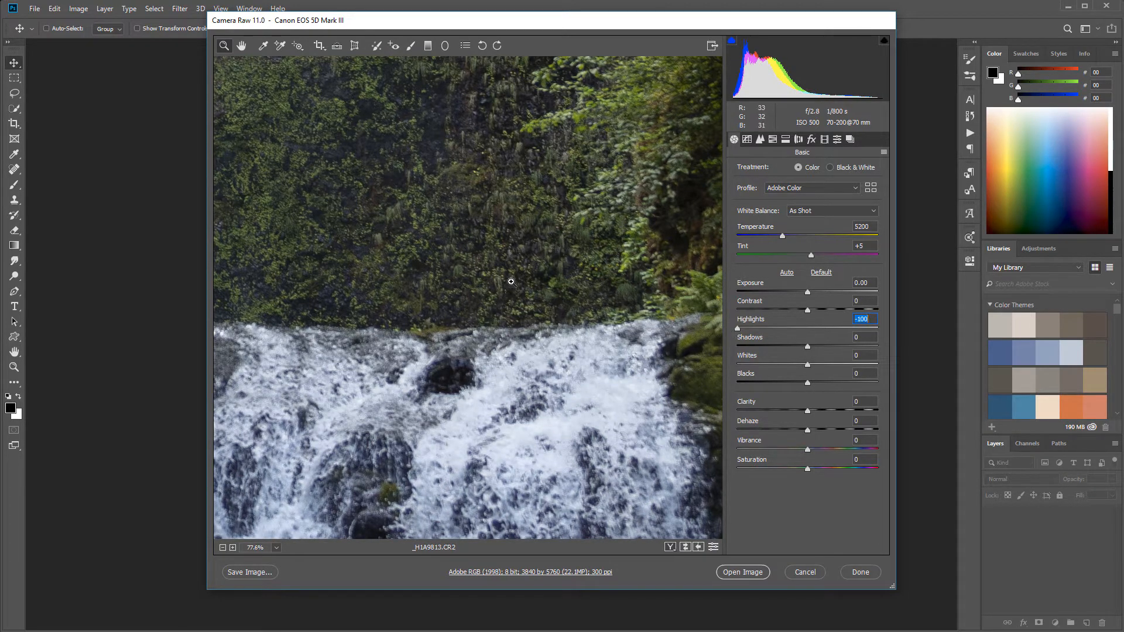
# - Raise the Shadows to +71, checking the cliff, foliage and waterfall detail up close
pyautogui.moveTo(272, 240); pyautogui.dragTo(556, 263)
pyautogui.moveTo(431, 206); pyautogui.dragTo(517, 485)
pyautogui.moveTo(808, 347); pyautogui.dragTo(852, 362)
pyautogui.moveTo(635, 338); pyautogui.dragTo(106, 237)
pyautogui.moveTo(525, 494); pyautogui.dragTo(521, 193)
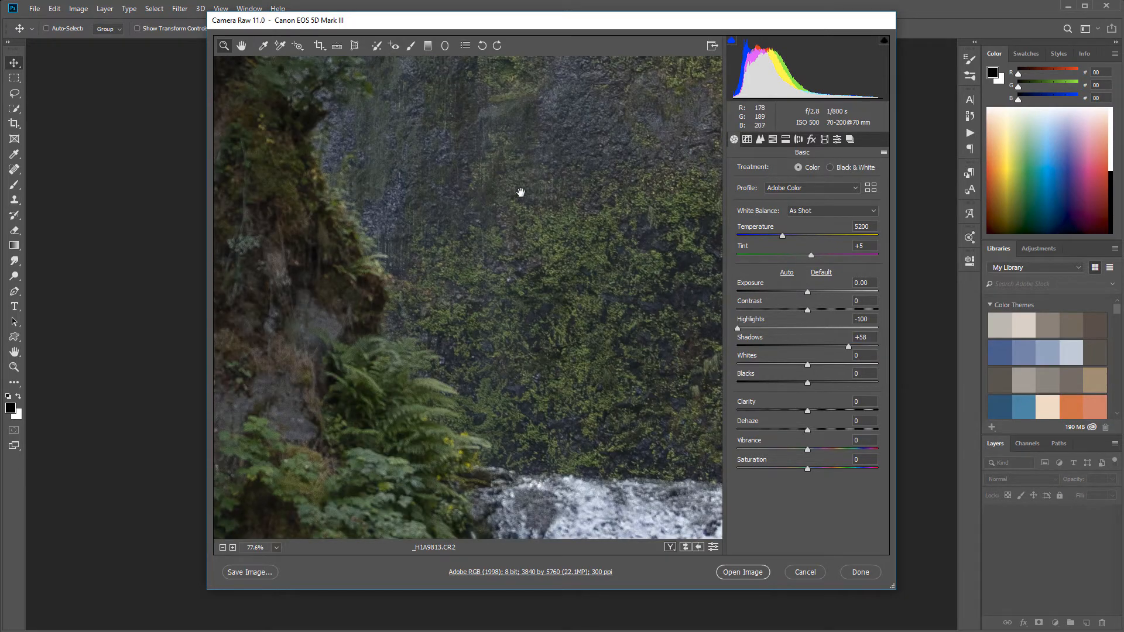
pyautogui.moveTo(602, 409); pyautogui.dragTo(415, 61)
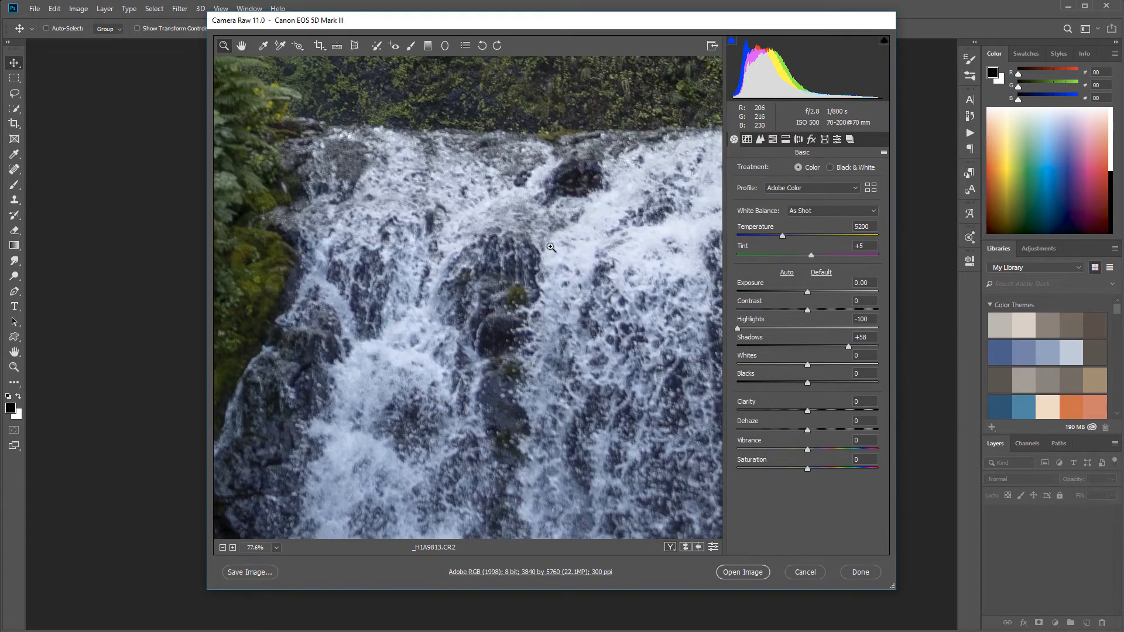
pyautogui.scroll(3, 551, 247)
pyautogui.press('alt')
pyautogui.scroll(3, 548, 272)
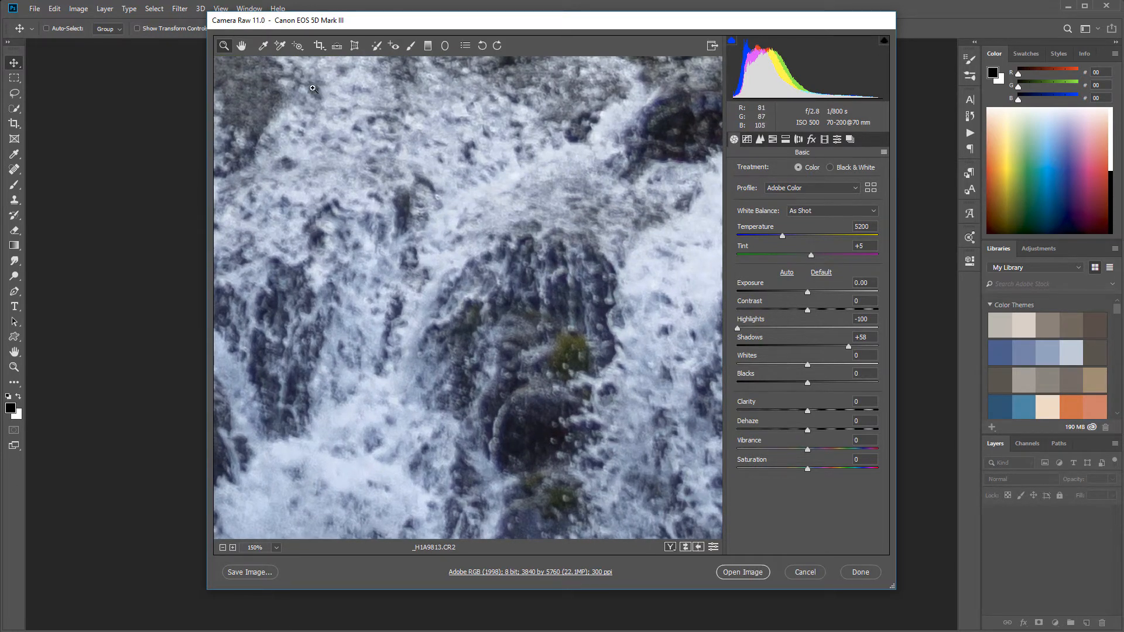
pyautogui.moveTo(849, 345)
pyautogui.mouseDown()
pyautogui.moveTo(768, 343)
pyautogui.moveTo(849, 342)
pyautogui.mouseUp()
pyautogui.hotkey('ctrl', '0')
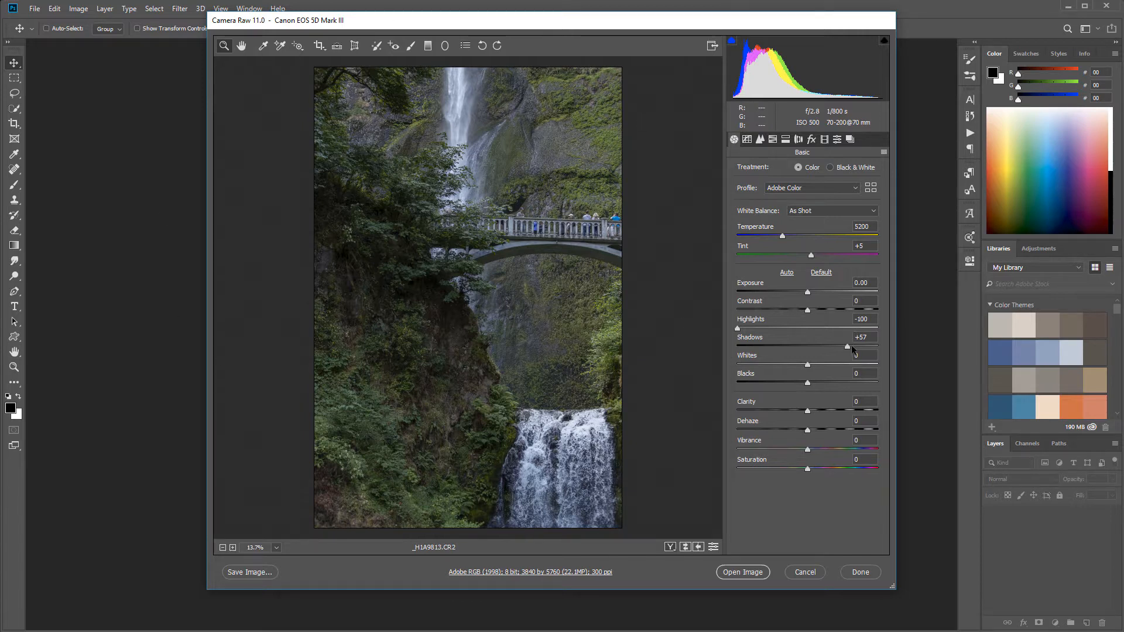
pyautogui.moveTo(850, 350); pyautogui.dragTo(862, 350)
# - Set the Exposure to +0.10 and open the raw photo as an image document
pyautogui.moveTo(808, 293); pyautogui.dragTo(808, 294)
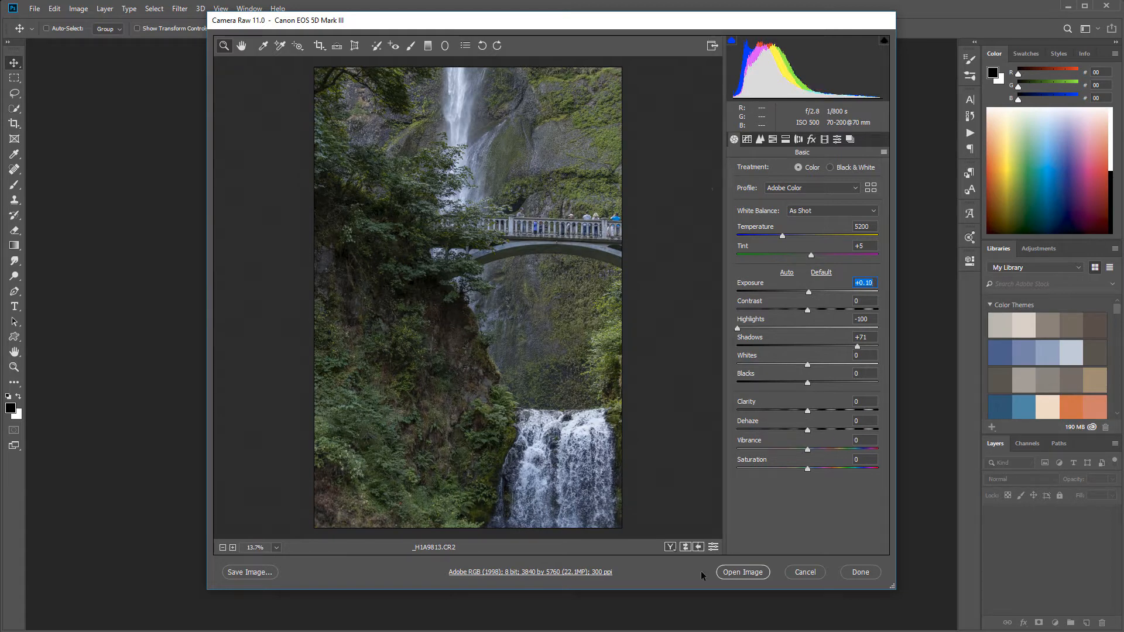
pyautogui.click(751, 574)
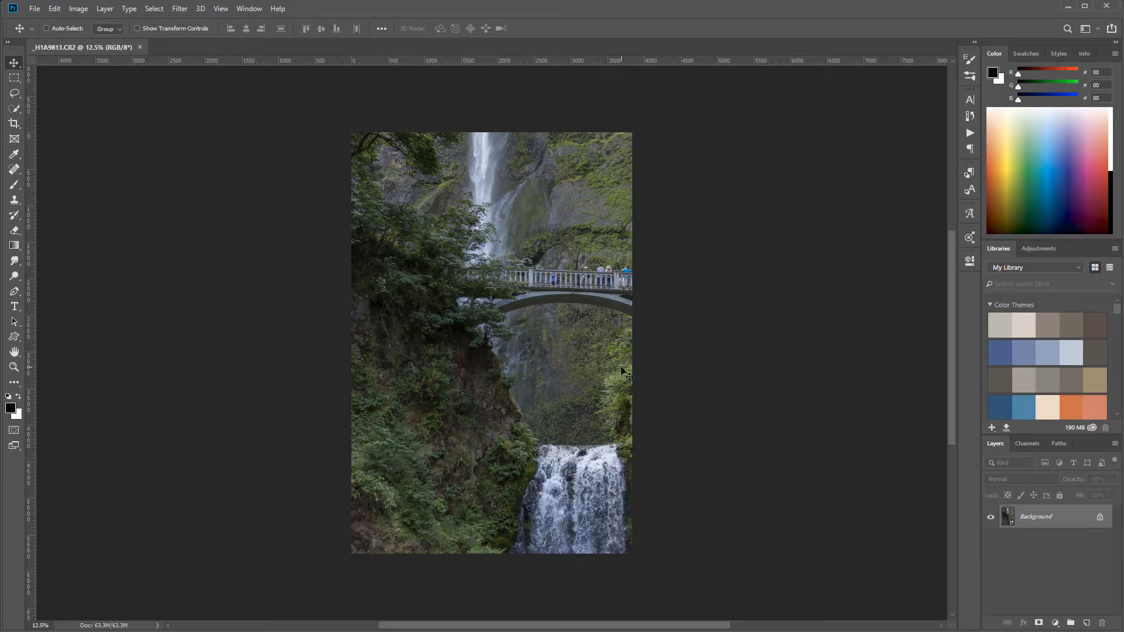
# - Add a Curves adjustment layer above the background and set its blending mode to Luminosity
pyautogui.click(1054, 624)
pyautogui.click(1063, 476)
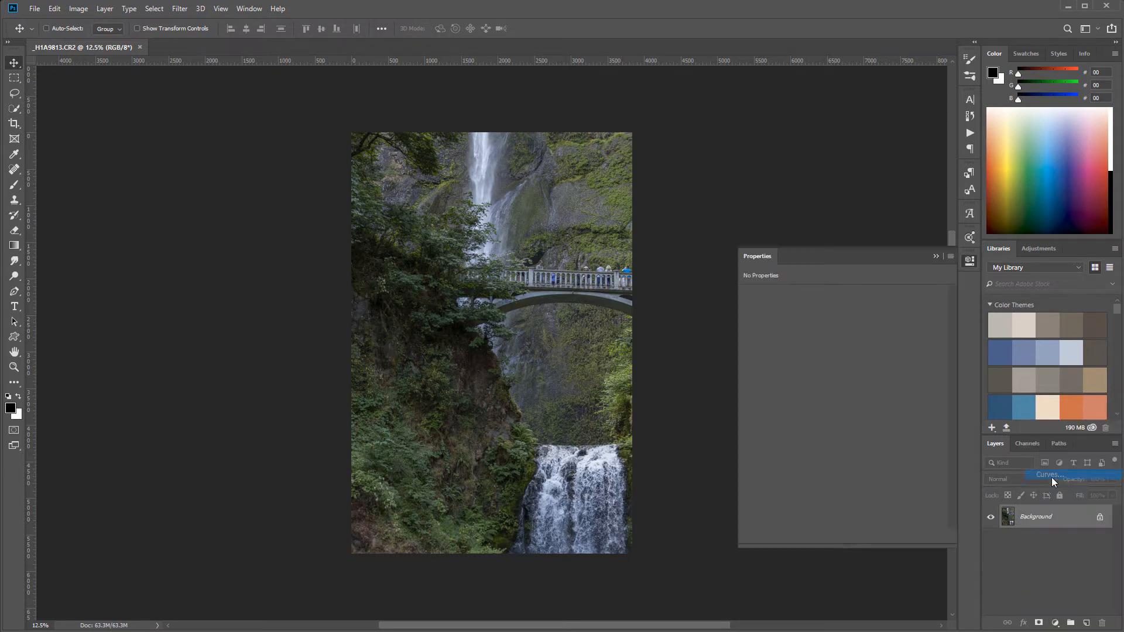
pyautogui.click(1040, 480)
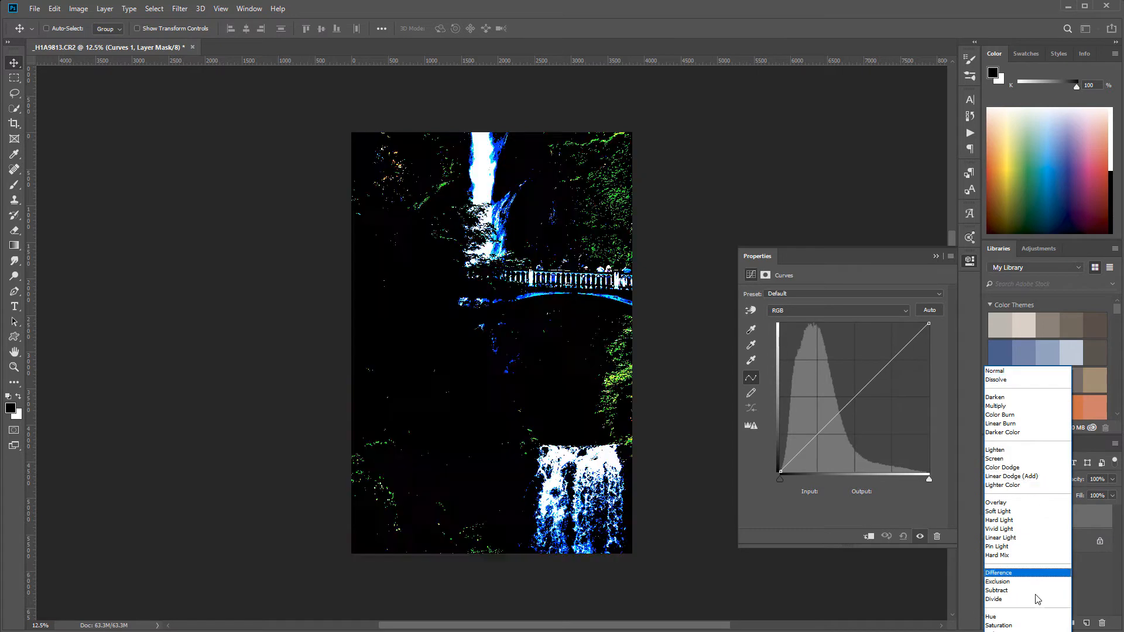
pyautogui.click(1004, 626)
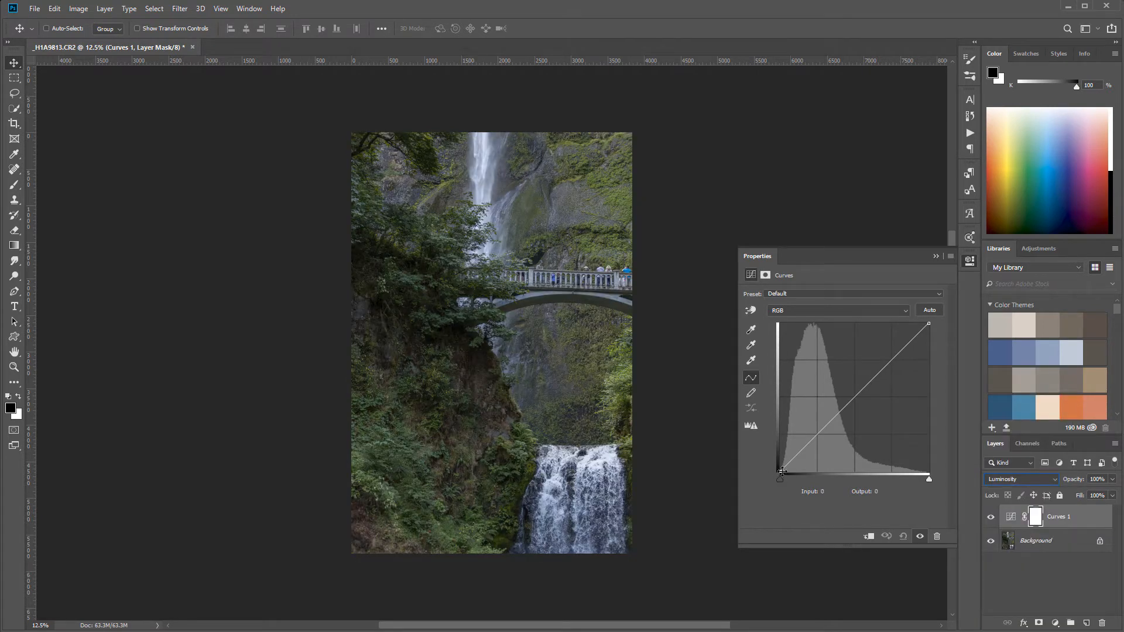
# - Raise the curve's black point to output 21, lower its white point to output 249, and compare before and after
pyautogui.moveTo(780, 471); pyautogui.dragTo(772, 459)
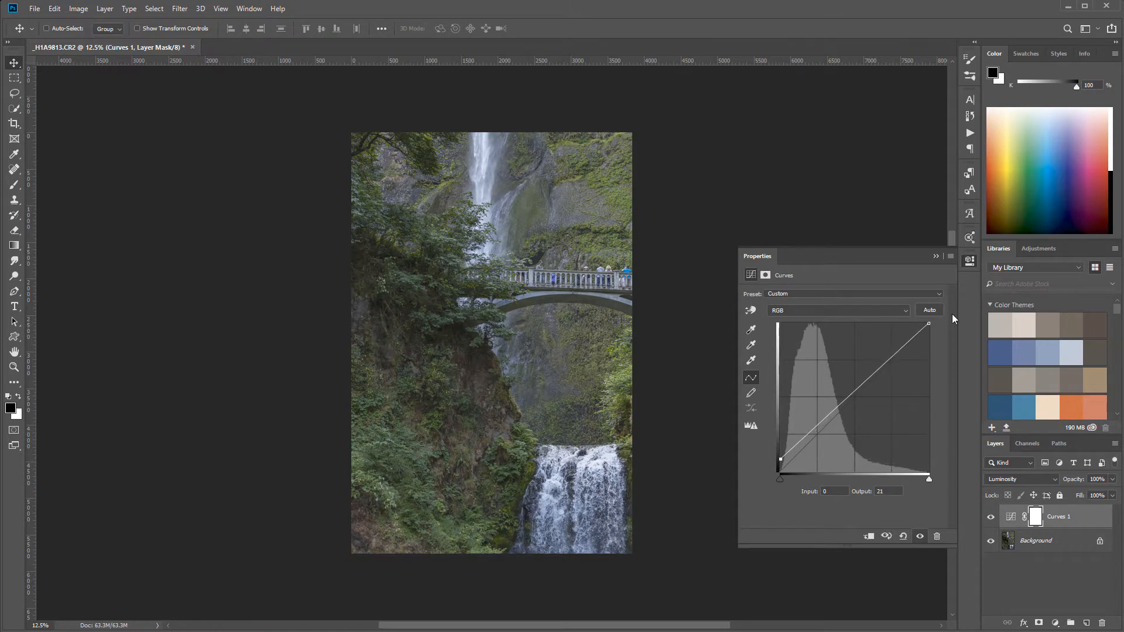
pyautogui.moveTo(928, 323); pyautogui.dragTo(929, 327)
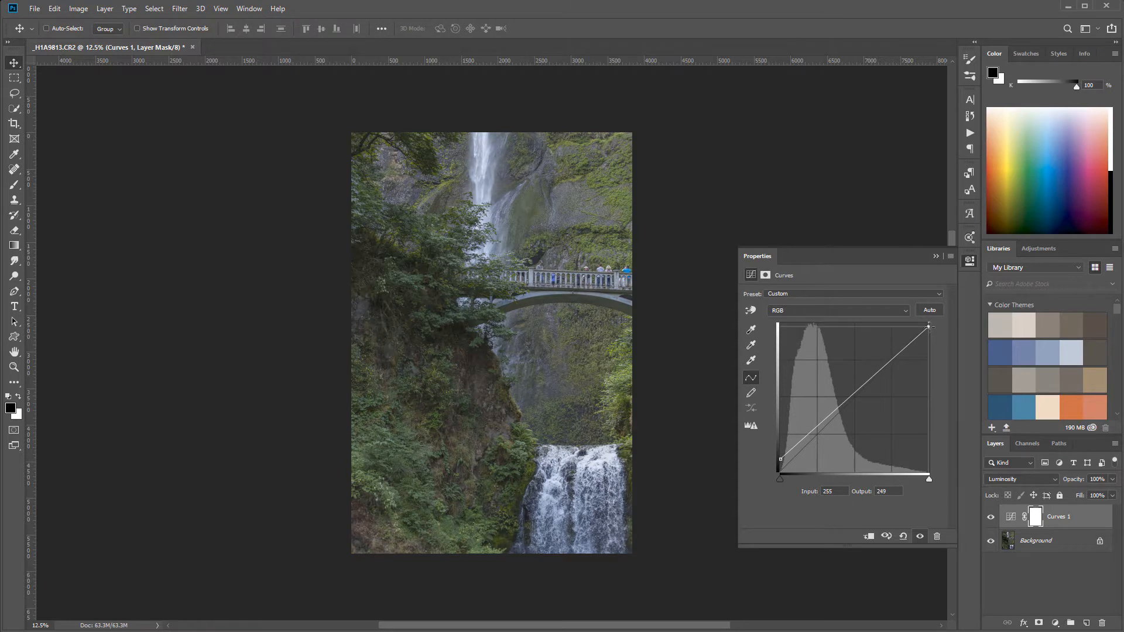
pyautogui.click(991, 516)
pyautogui.click(991, 516)
pyautogui.click(992, 517)
pyautogui.click(991, 516)
# - Create a merged copy of all visible layers as a new layer above the Curves layer
pyautogui.click(1090, 516)
pyautogui.click(1090, 516)
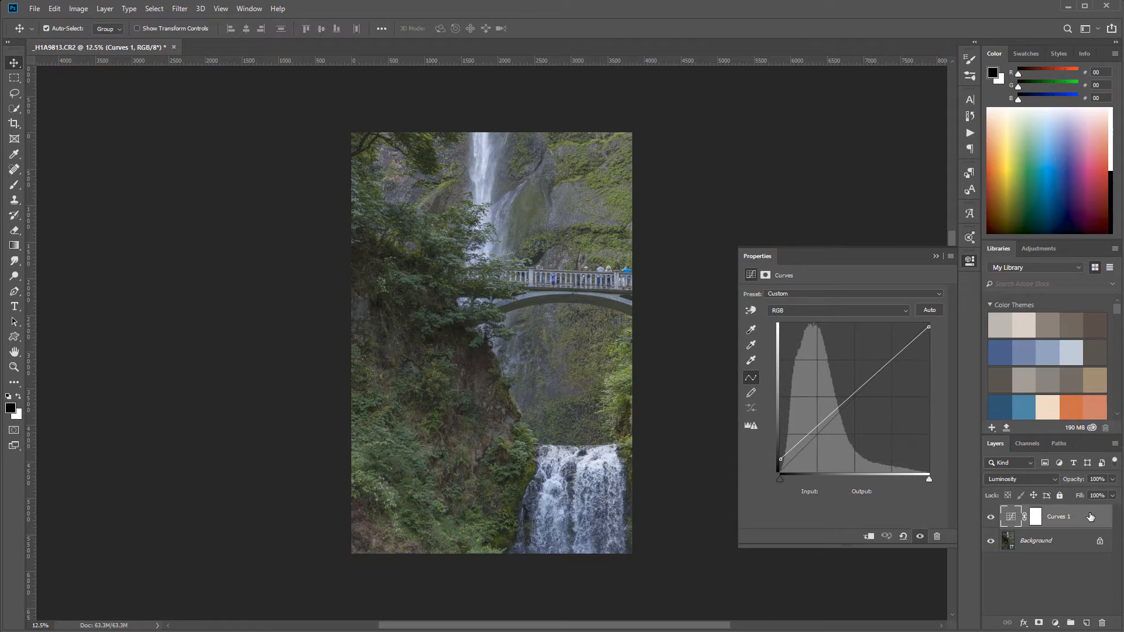
pyautogui.hotkey('ctrl', 'shift', 'alt', 'n')
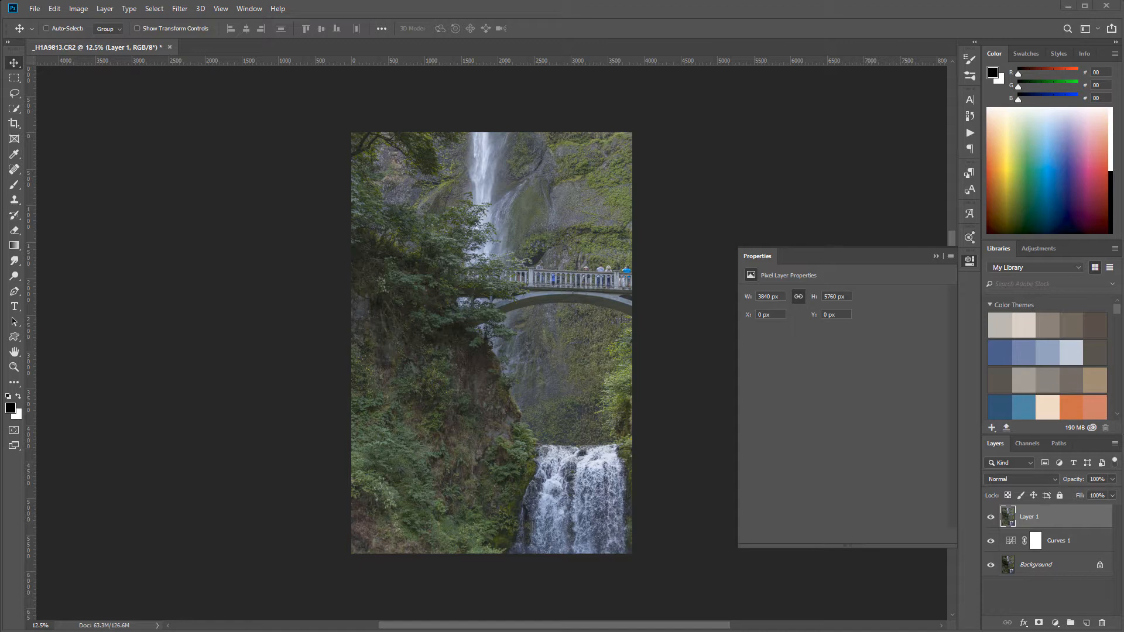
# - Apply a Black & White adjustment to the merged layer with Reds 102, Yellows 142, Greens 87, Cyans 58, Blues 6 and Magentas 106
pyautogui.click(82, 10)
pyautogui.moveTo(95, 40)
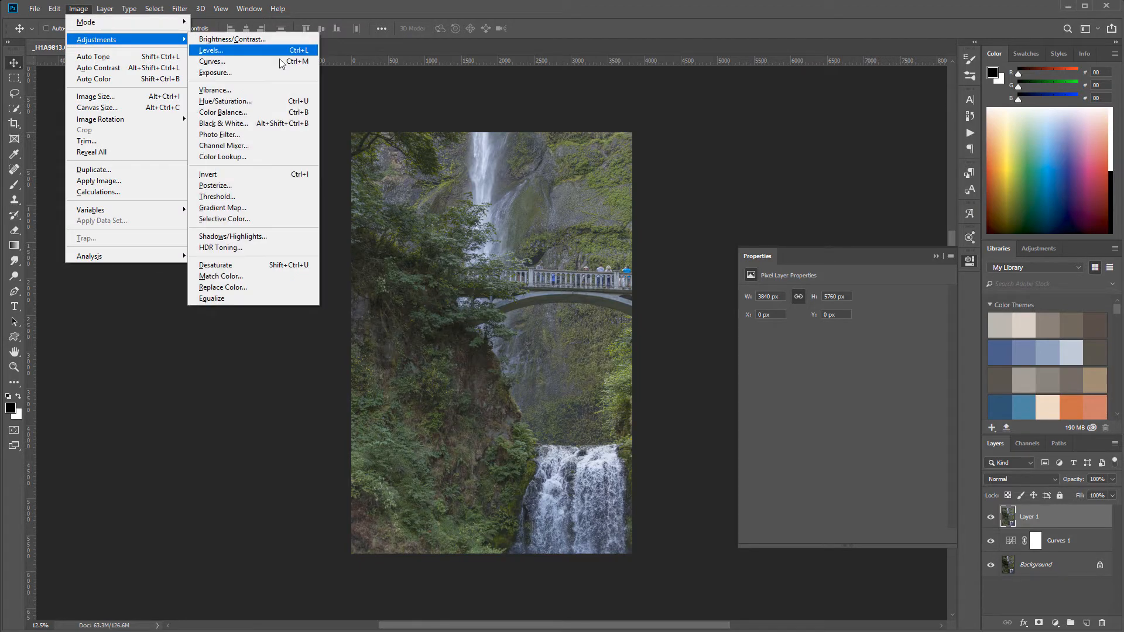
pyautogui.click(282, 123)
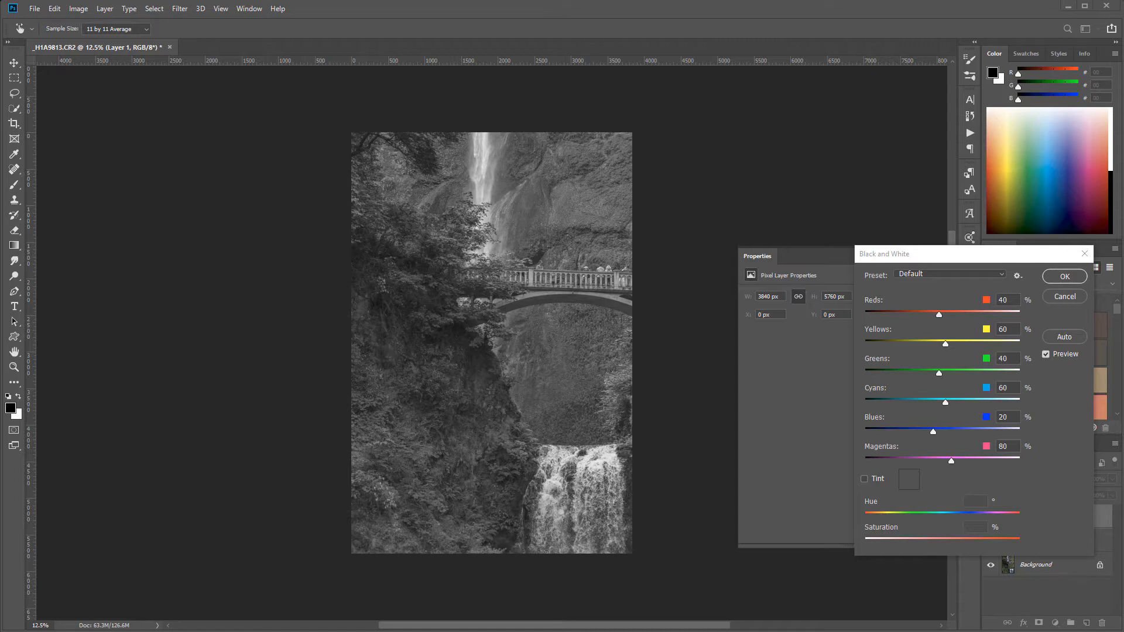
pyautogui.moveTo(949, 258); pyautogui.dragTo(857, 168)
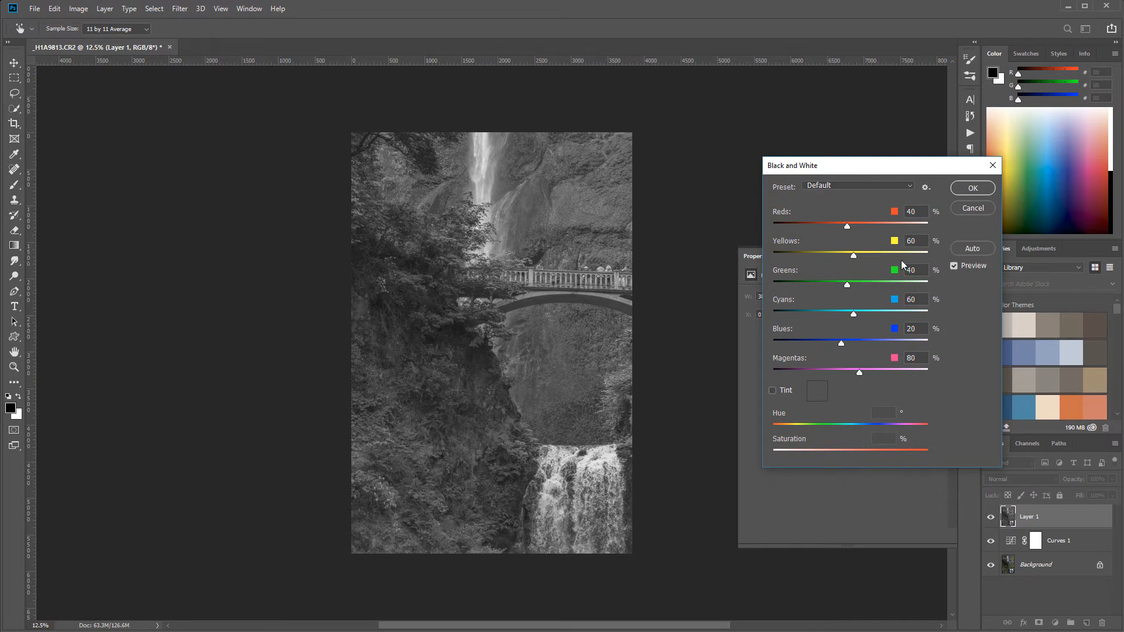
pyautogui.moveTo(849, 226); pyautogui.dragTo(836, 336)
pyautogui.click(879, 258)
pyautogui.moveTo(890, 379); pyautogui.dragTo(795, 379)
pyautogui.moveTo(871, 380); pyautogui.dragTo(868, 380)
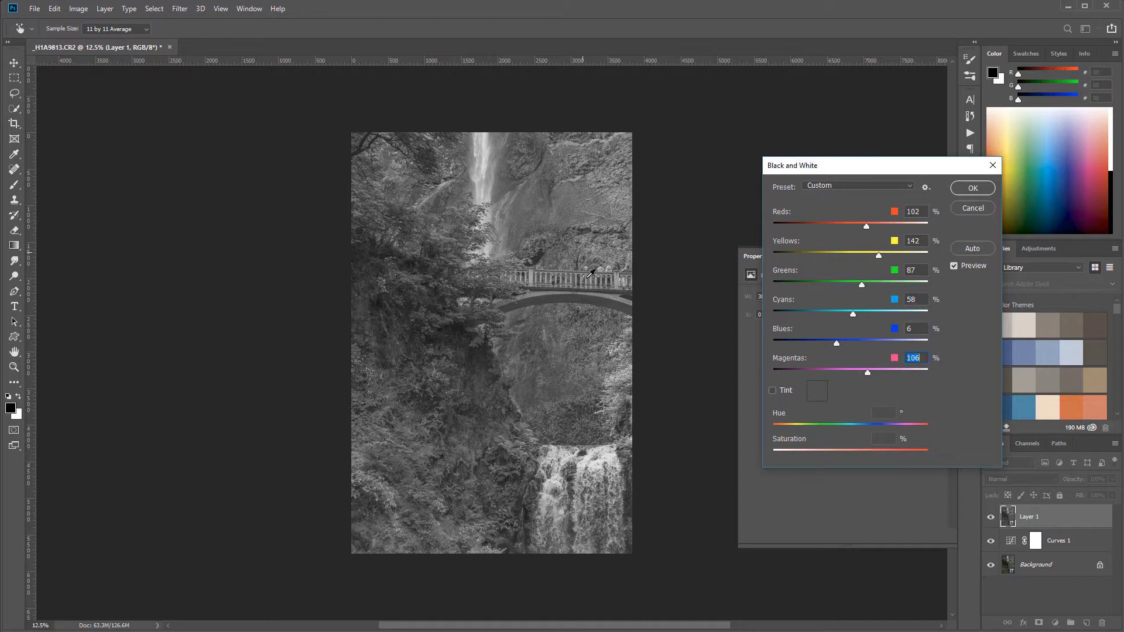
pyautogui.click(973, 188)
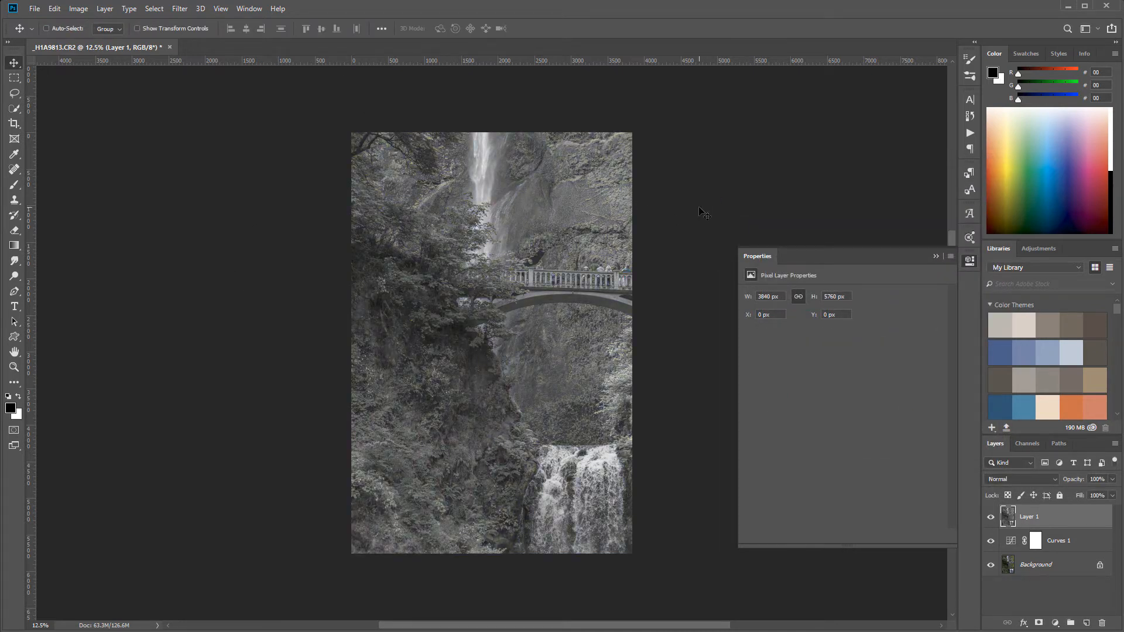
# - Start a Shadows/Highlights adjustment on the black-and-white layer and set both the shadows and highlights radius to 10 px
pyautogui.click(78, 8)
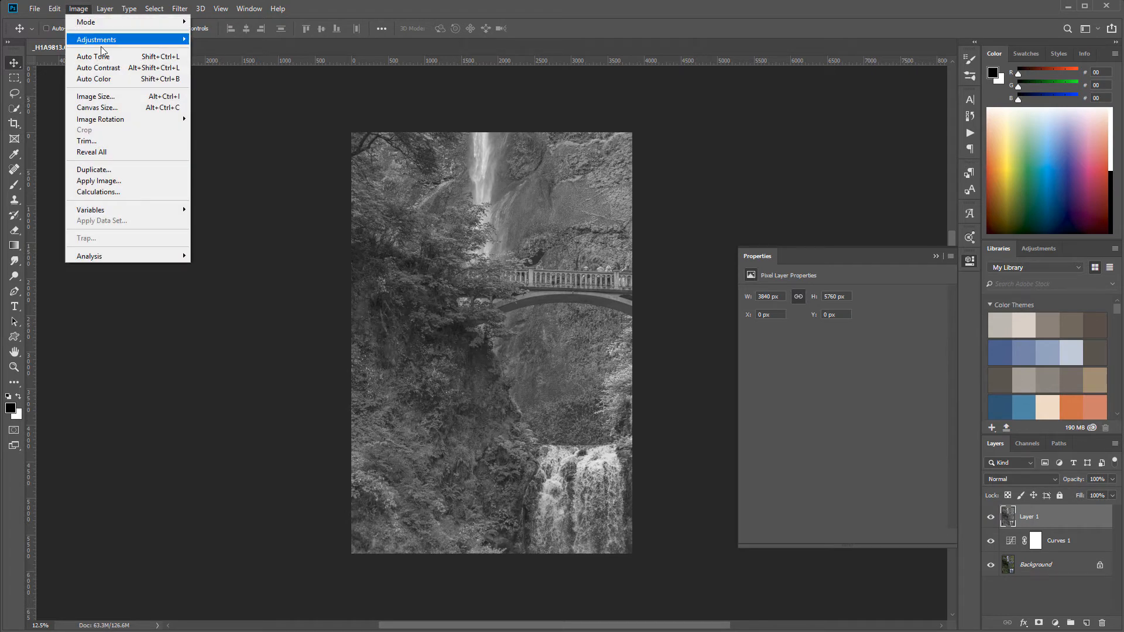
pyautogui.moveTo(102, 39)
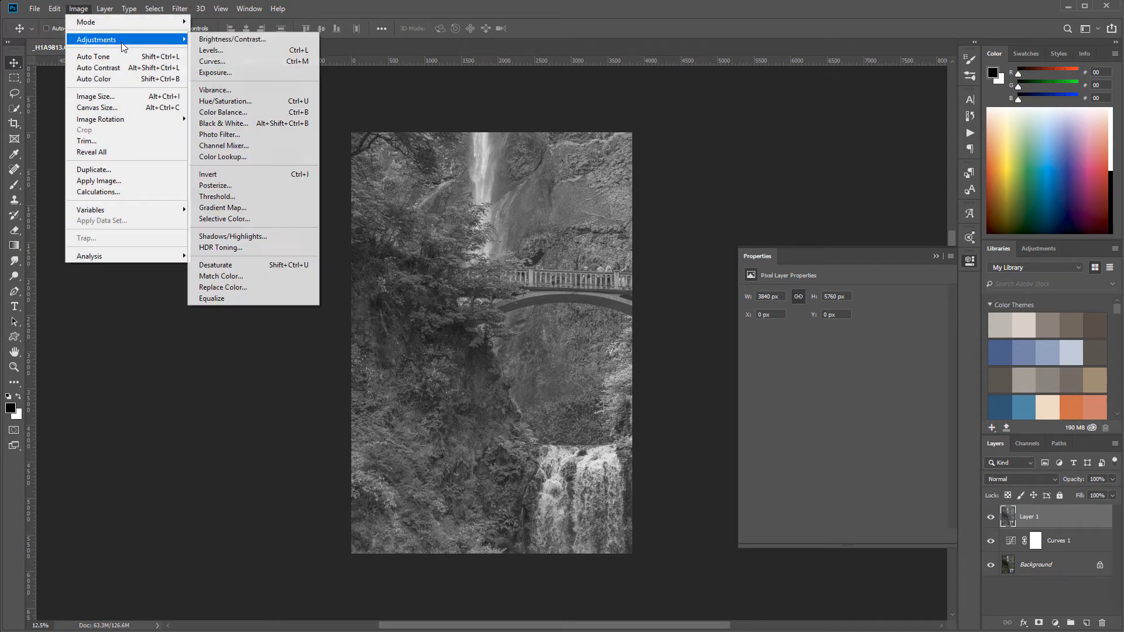
pyautogui.click(253, 237)
pyautogui.moveTo(881, 192); pyautogui.dragTo(746, 186)
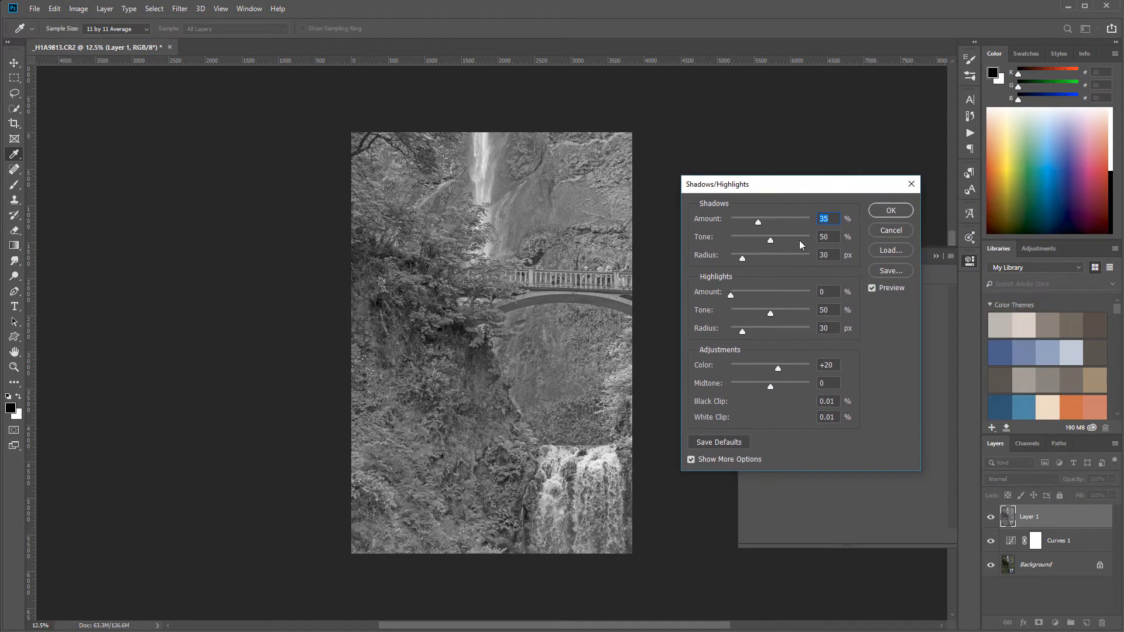
pyautogui.moveTo(838, 255); pyautogui.dragTo(793, 256)
pyautogui.write('10')
pyautogui.doubleClick(835, 331)
pyautogui.write('10')
pyautogui.click(703, 460)
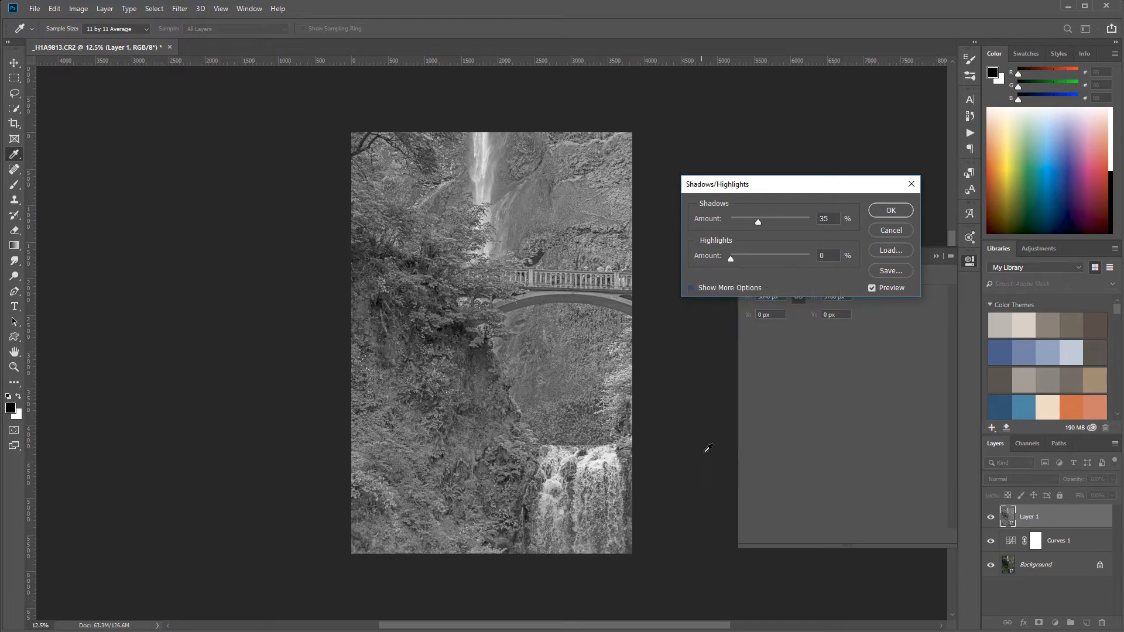
pyautogui.click(691, 287)
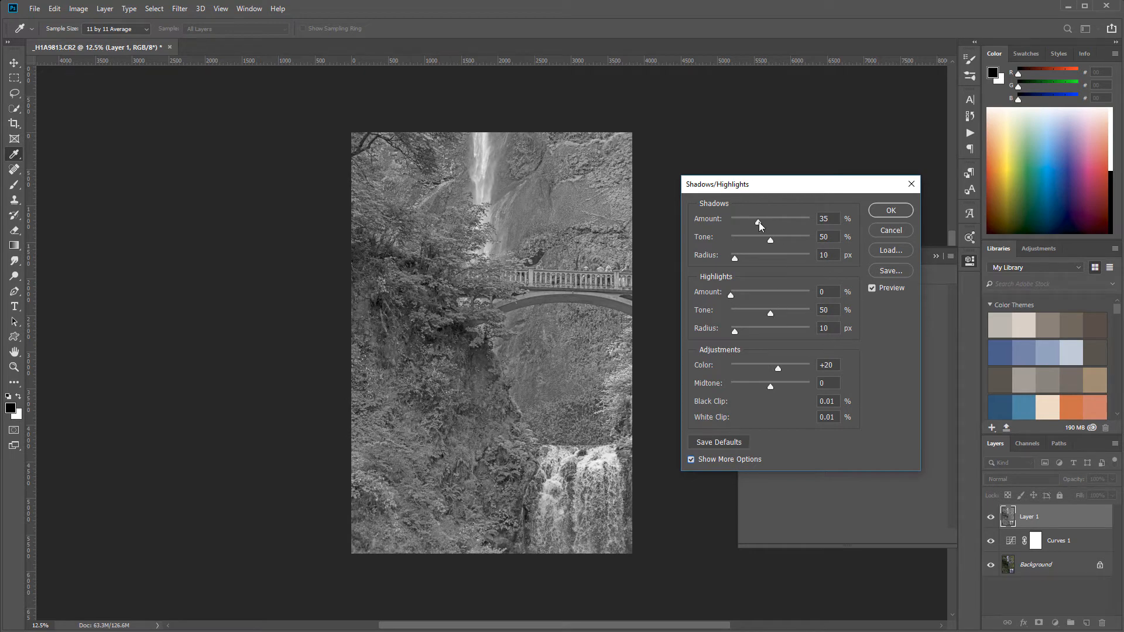
# - Set the shadows and highlights amounts to 100%, shadows tone to 33% and highlights tone to 42%, then apply the adjustment
pyautogui.moveTo(758, 222); pyautogui.dragTo(856, 224)
pyautogui.moveTo(731, 295); pyautogui.dragTo(861, 287)
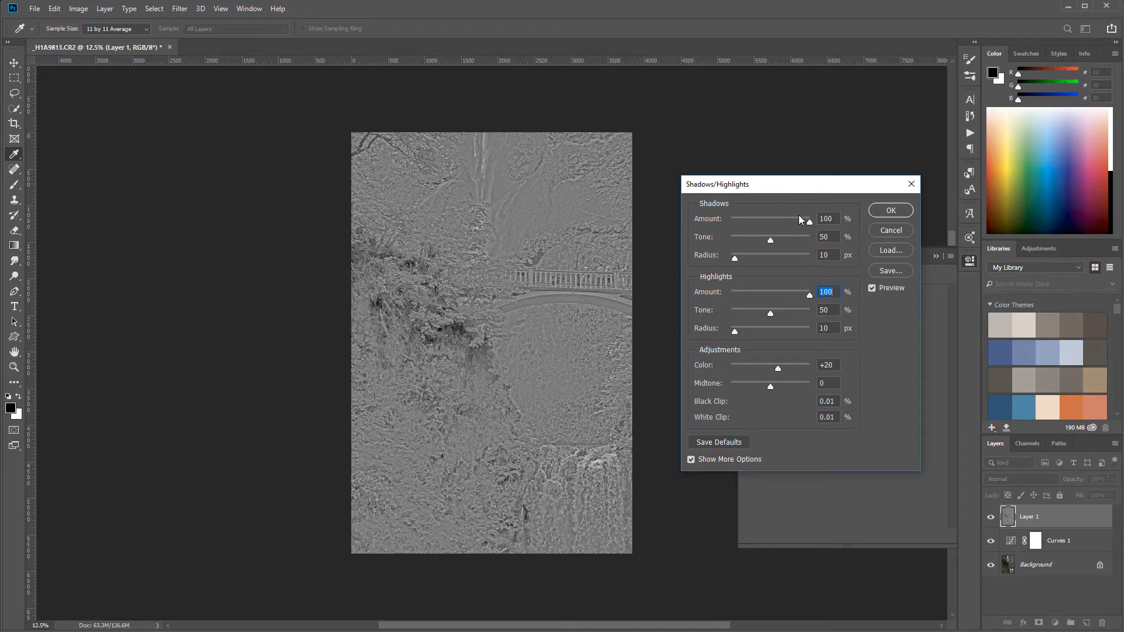
pyautogui.moveTo(768, 238)
pyautogui.mouseDown()
pyautogui.moveTo(757, 241)
pyautogui.moveTo(771, 242)
pyautogui.mouseUp()
pyautogui.write('50')
pyautogui.click(770, 241)
pyautogui.moveTo(771, 241); pyautogui.dragTo(763, 241)
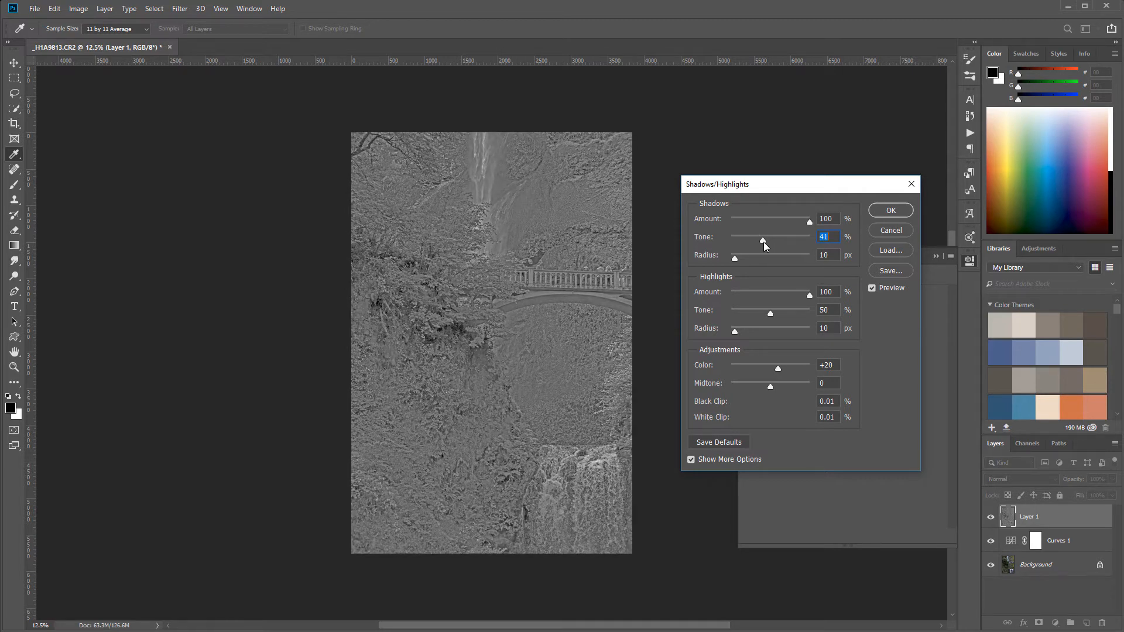
pyautogui.moveTo(764, 242)
pyautogui.mouseDown()
pyautogui.moveTo(739, 238)
pyautogui.moveTo(766, 237)
pyautogui.moveTo(755, 238)
pyautogui.mouseUp()
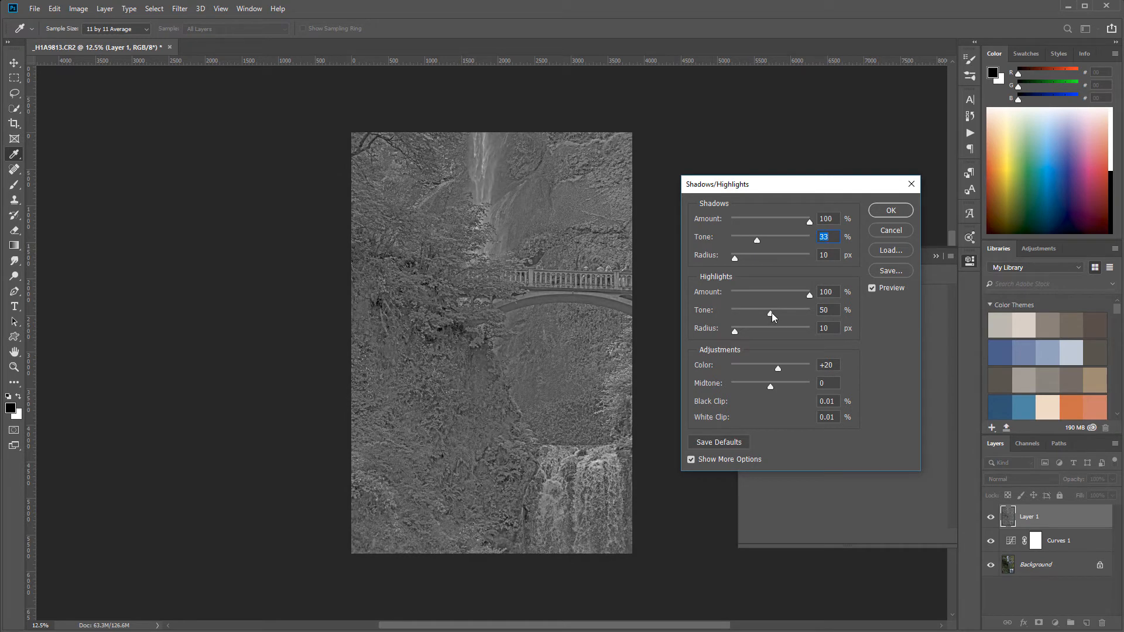
pyautogui.moveTo(772, 312)
pyautogui.mouseDown()
pyautogui.moveTo(792, 310)
pyautogui.moveTo(730, 310)
pyautogui.moveTo(807, 311)
pyautogui.moveTo(765, 315)
pyautogui.mouseUp()
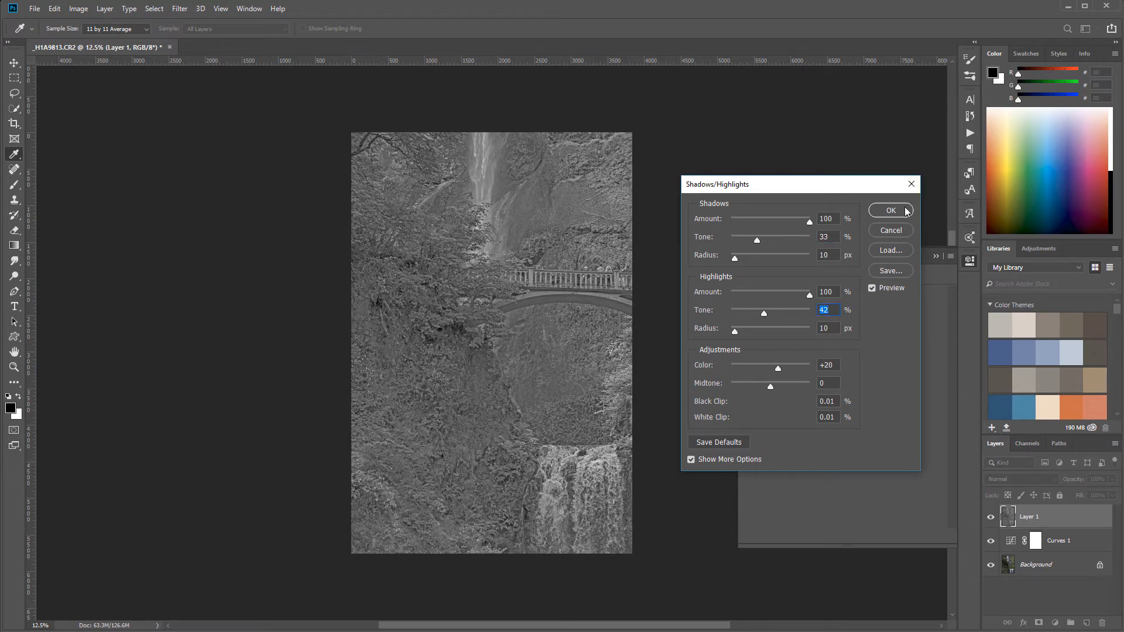
pyautogui.press('Return')
# - Set the black-and-white layer's blend mode to Soft Light and compare the image with and without the layer
pyautogui.press('v')
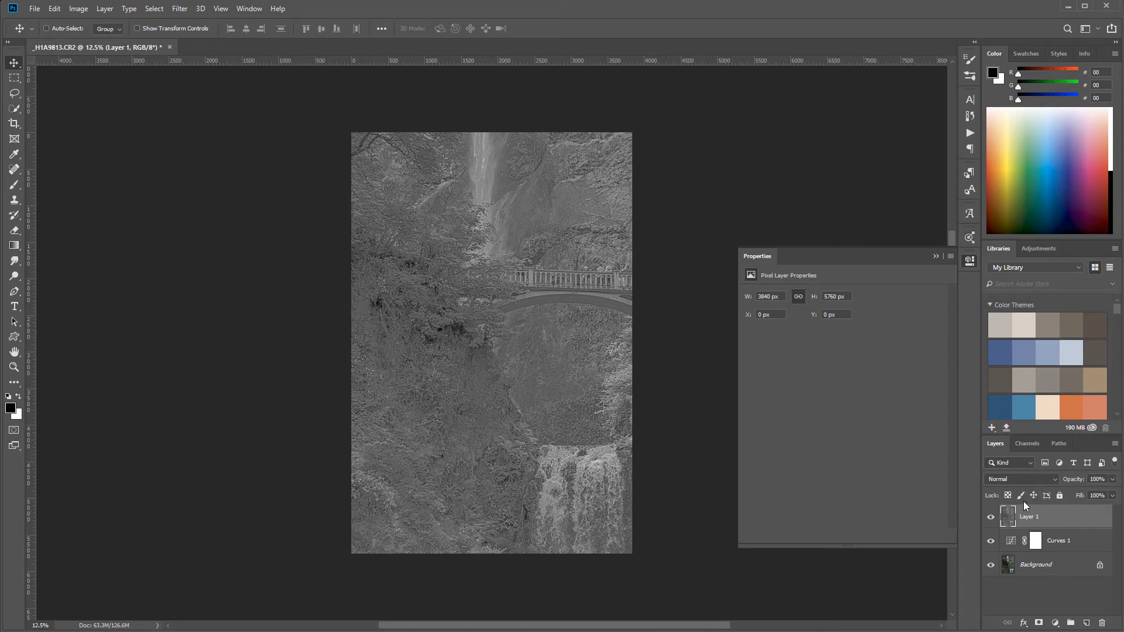
pyautogui.click(1035, 480)
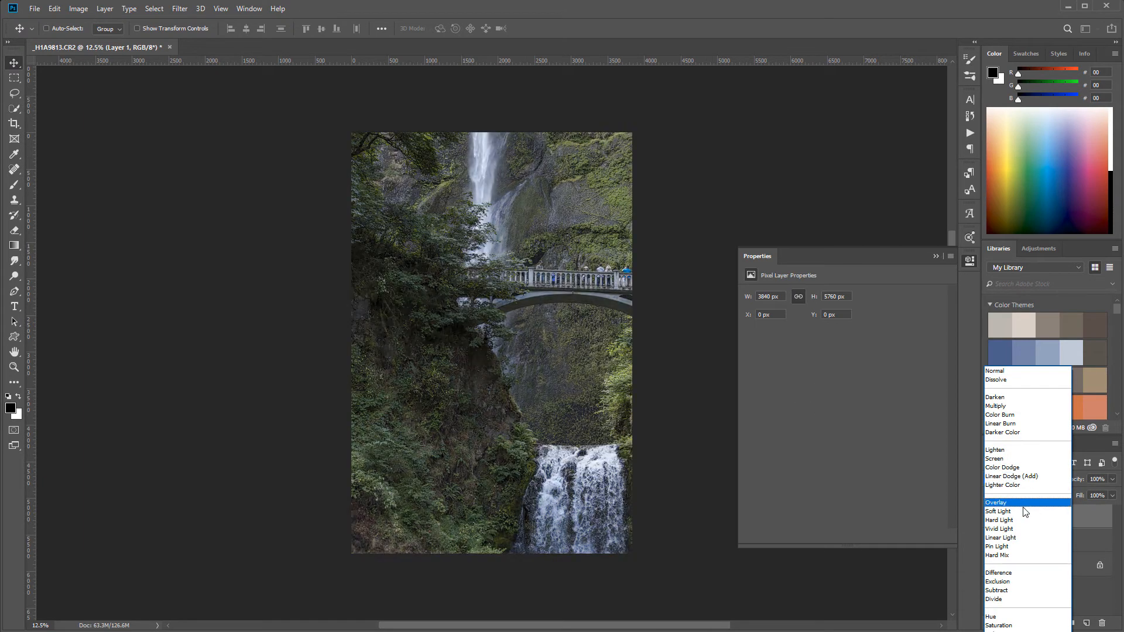
pyautogui.click(1023, 513)
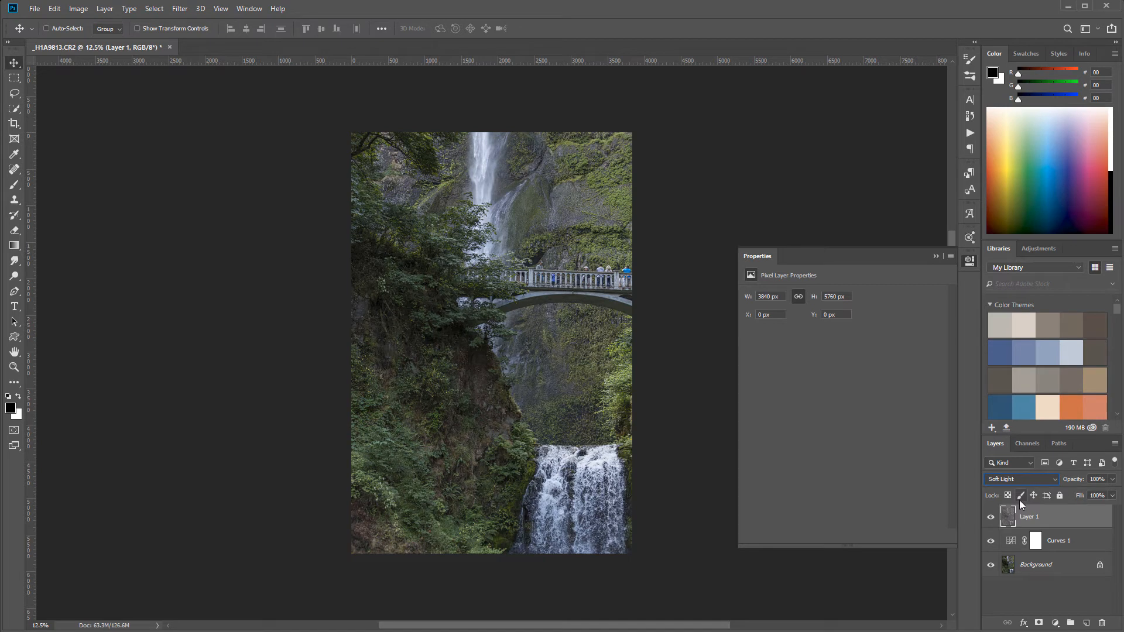
pyautogui.click(989, 518)
pyautogui.click(990, 518)
pyautogui.click(991, 519)
pyautogui.click(991, 518)
pyautogui.click(991, 519)
pyautogui.click(991, 518)
# - Reduce the black-and-white layer's opacity to 87%
pyautogui.click(1112, 496)
pyautogui.moveTo(1110, 492); pyautogui.dragTo(1111, 494)
pyautogui.click(1099, 514)
# - Group the black-and-white layer together with the Curves 1 adjustment layer
pyautogui.keyDown('ctrl'); pyautogui.click(1087, 546); pyautogui.keyUp('ctrl')
pyautogui.keyDown('ctrl'); pyautogui.click(1087, 546); pyautogui.keyUp('ctrl')
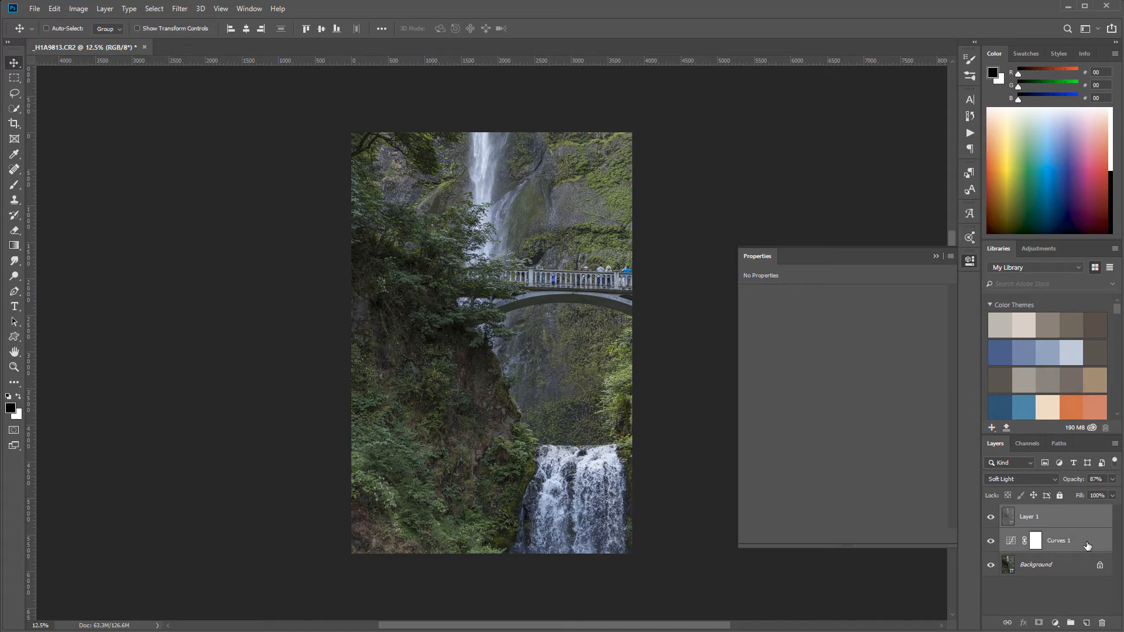
pyautogui.press('ctrl')
pyautogui.hotkey('ctrl', 'g')
# - Compare the whole image with and without the layer group
pyautogui.click(991, 513)
pyautogui.click(991, 514)
pyautogui.click(992, 513)
pyautogui.click(991, 514)
pyautogui.click(991, 514)
pyautogui.click(992, 514)
pyautogui.click(991, 513)
pyautogui.click(991, 513)
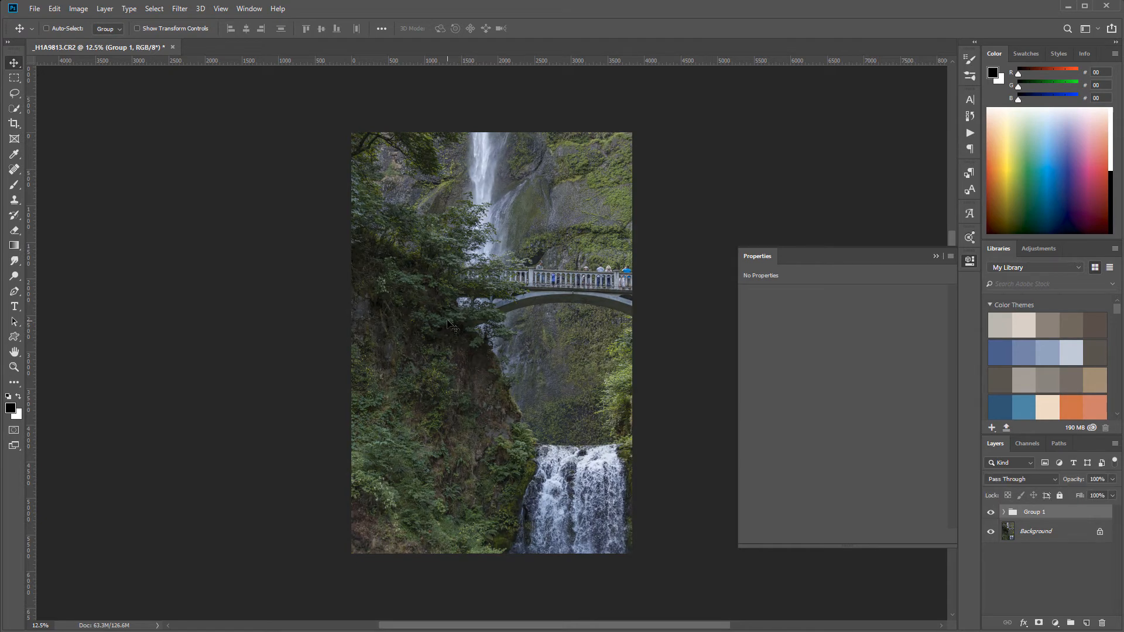
# - Examine the trees, cliff and bridge up close with the layer group hidden and shown
pyautogui.scroll(3, 443, 331)
pyautogui.scroll(1, 444, 331)
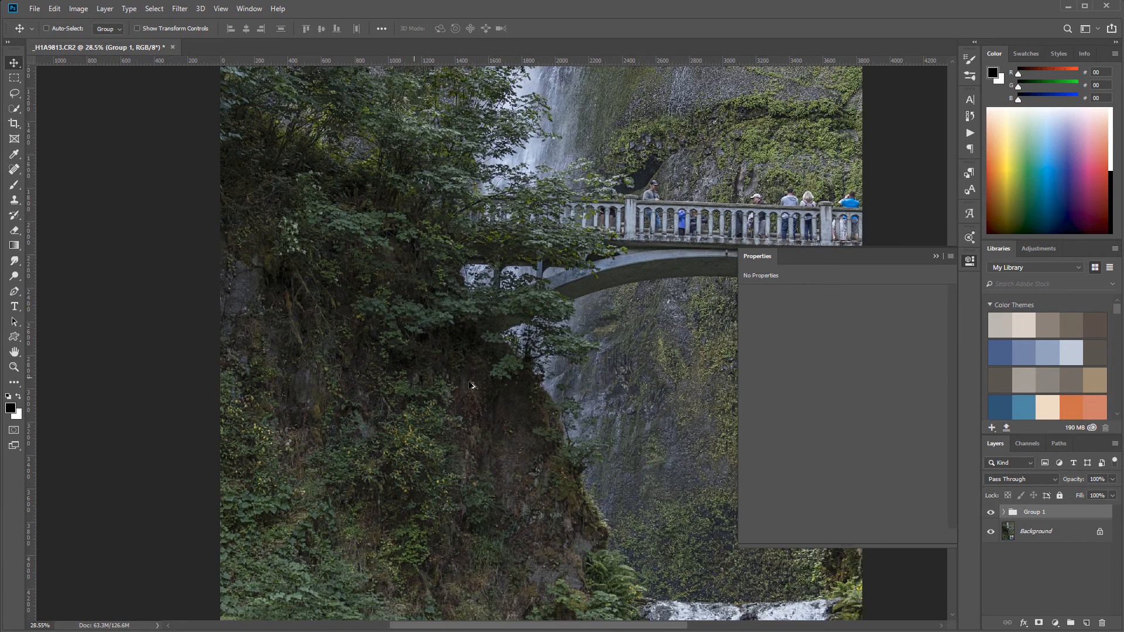
pyautogui.click(991, 514)
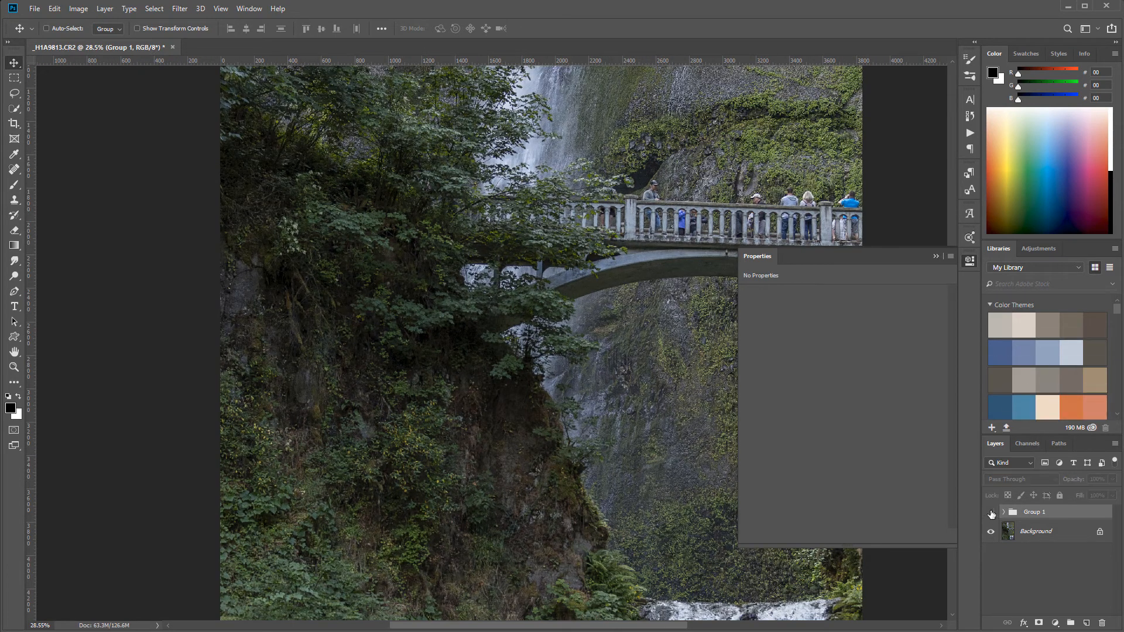
pyautogui.click(991, 514)
pyautogui.click(991, 514)
pyautogui.click(991, 514)
pyautogui.click(991, 513)
pyautogui.click(992, 514)
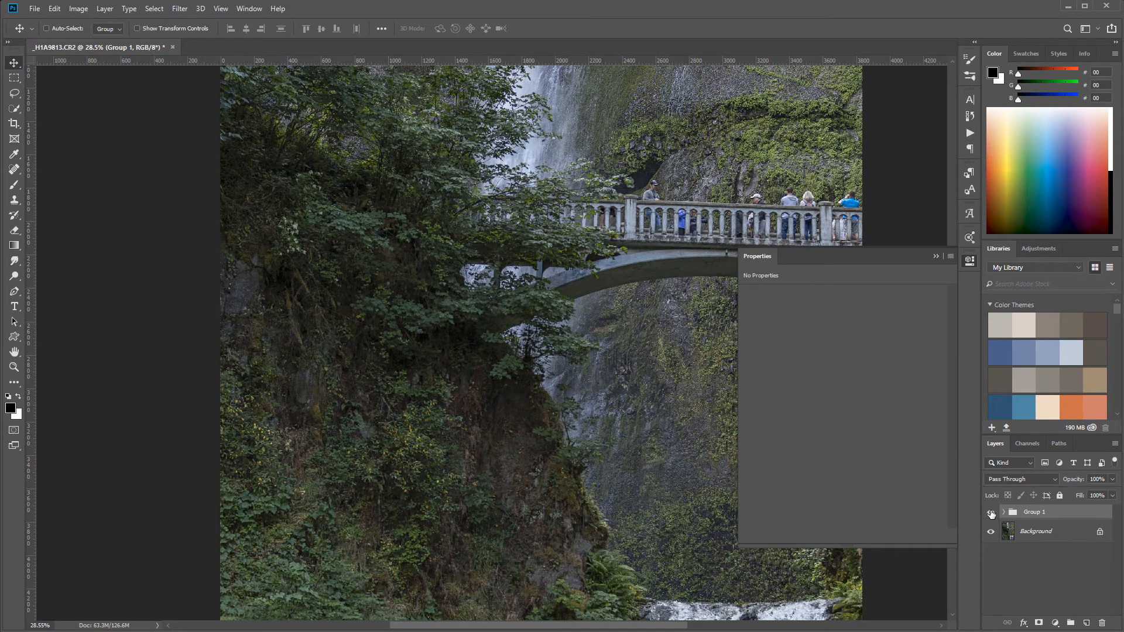
pyautogui.click(991, 514)
pyautogui.click(991, 513)
# - Return to the full image and recheck the group's effect before and after
pyautogui.scroll(-1, 428, 296)
pyautogui.scroll(-4, 428, 296)
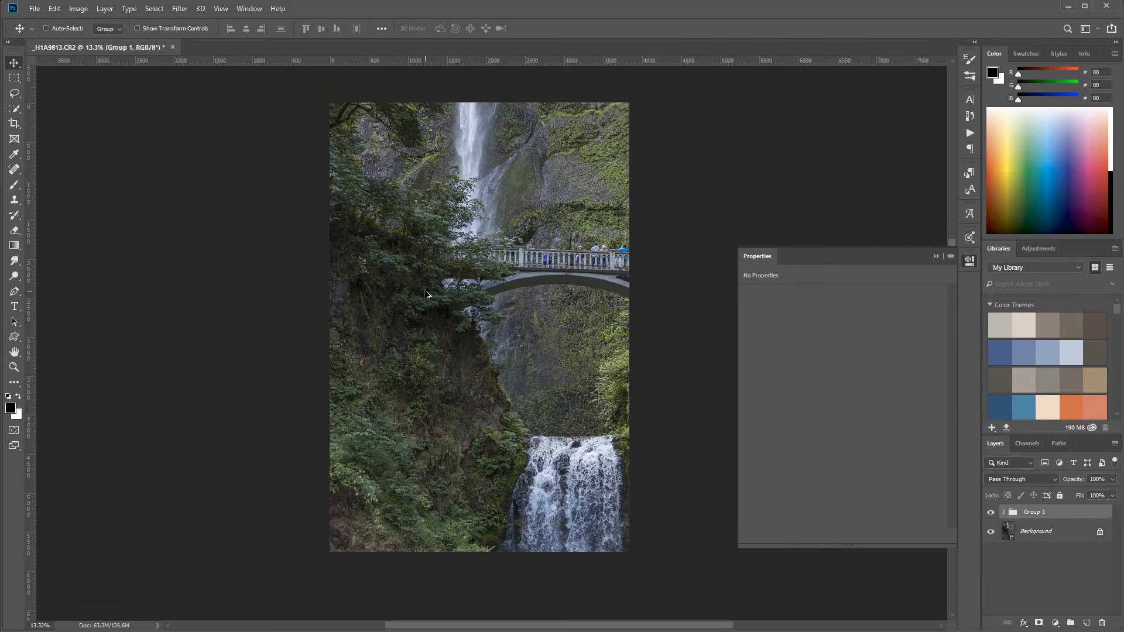
pyautogui.hotkey('ctrl', 'r')
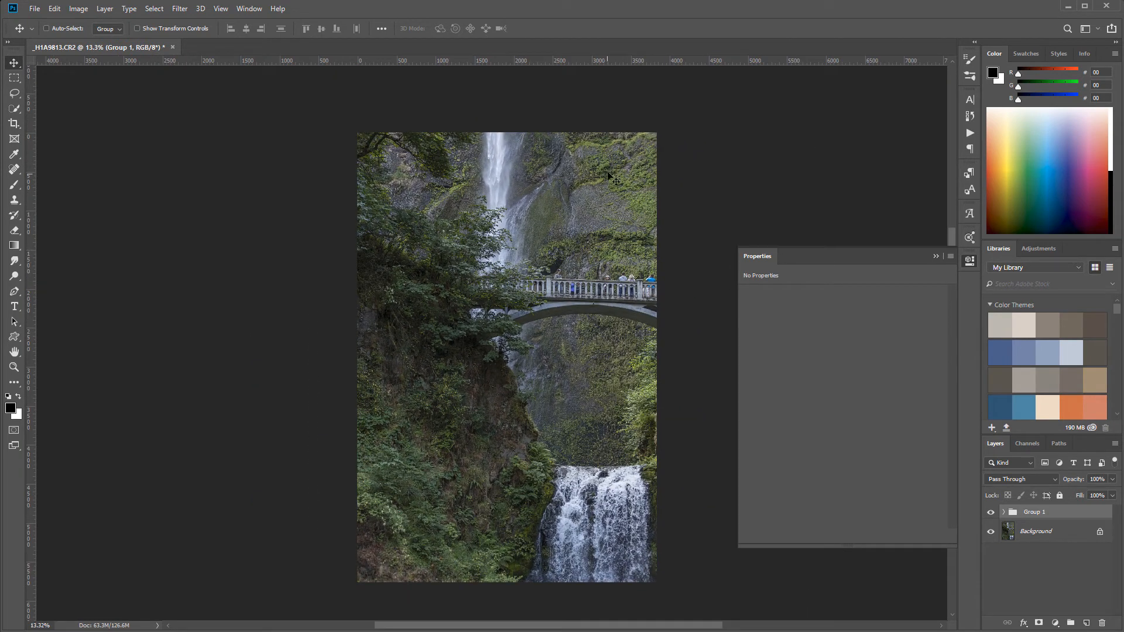
pyautogui.click(991, 512)
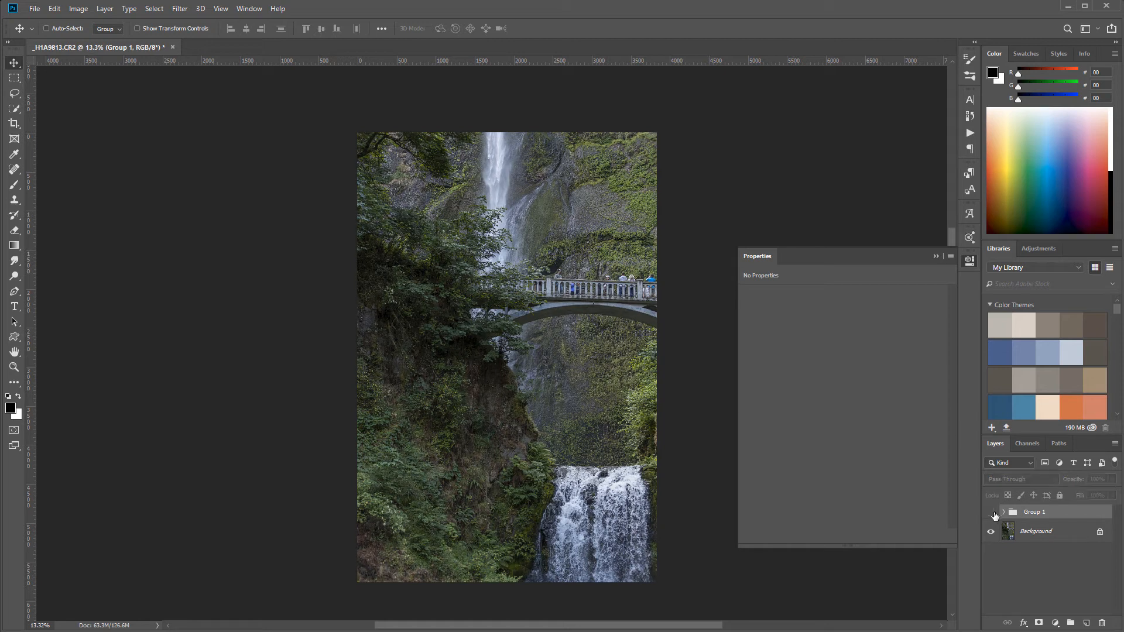
pyautogui.click(991, 512)
pyautogui.click(992, 513)
# - Expand Group 1 and set the opacity of Layer 1 inside it to 97%
pyautogui.click(1004, 511)
pyautogui.click(1057, 533)
pyautogui.click(1112, 479)
pyautogui.moveTo(1106, 494); pyautogui.dragTo(1112, 496)
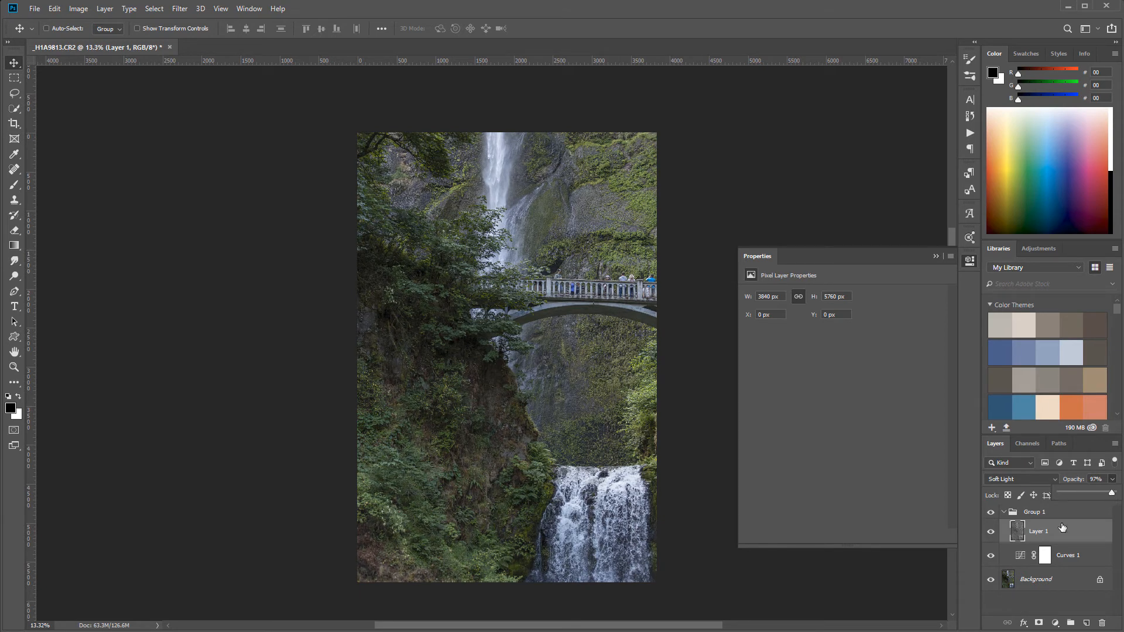
# - Compare the separate effects of Layer 1, Curves 1 and the whole group, then collapse the group
pyautogui.click(991, 556)
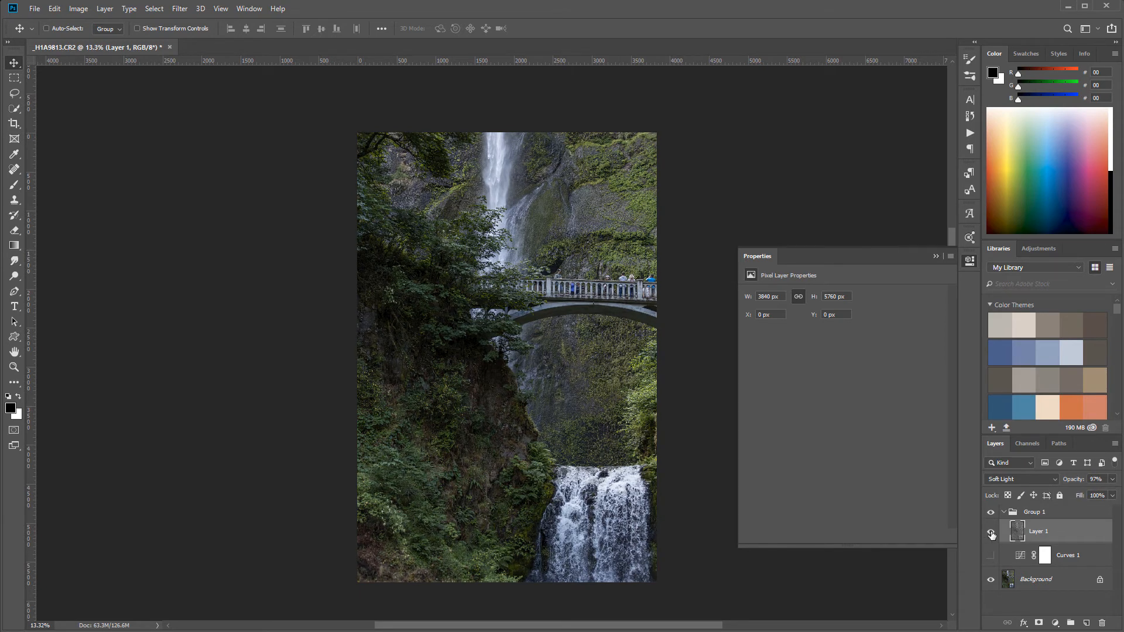
pyautogui.click(991, 534)
pyautogui.click(992, 535)
pyautogui.click(991, 534)
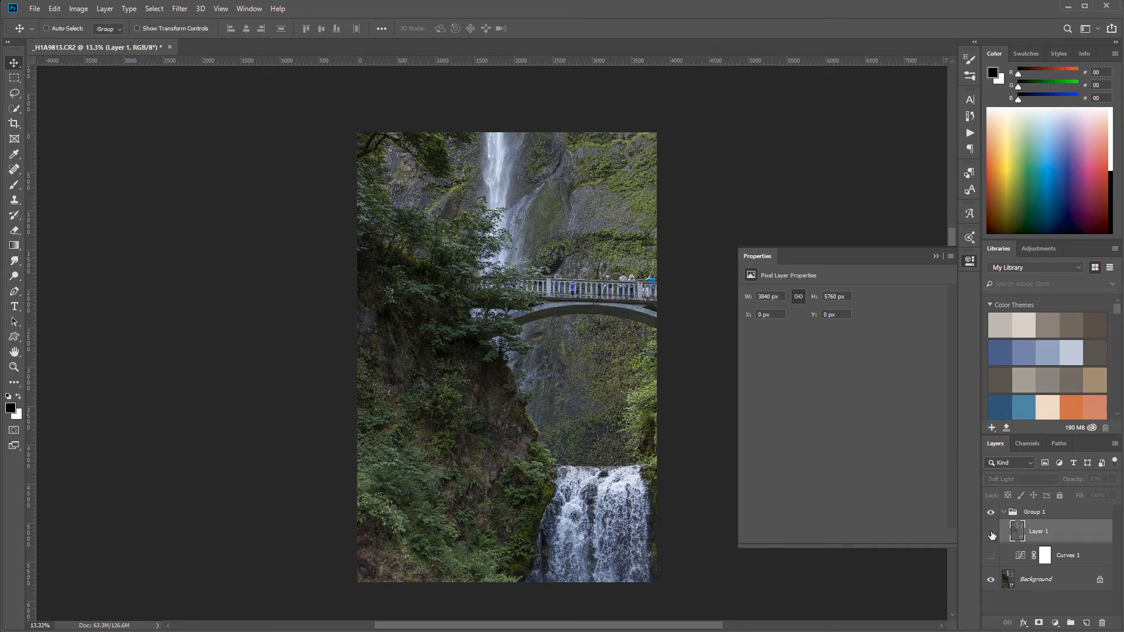
pyautogui.click(991, 534)
pyautogui.click(991, 553)
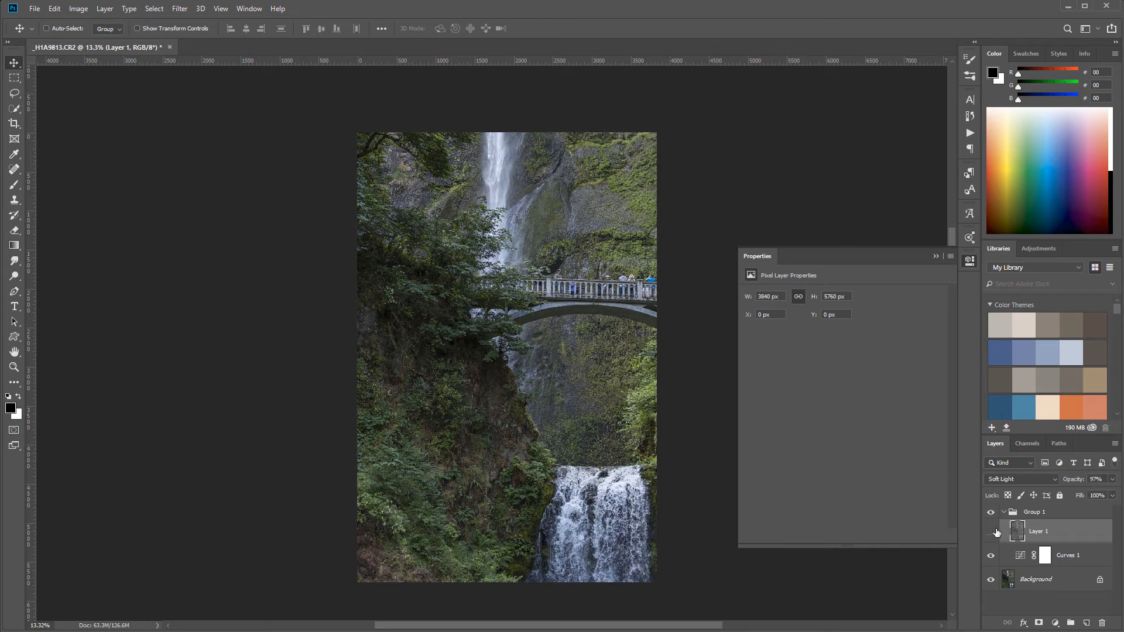
pyautogui.click(993, 531)
pyautogui.click(993, 532)
pyautogui.click(995, 531)
pyautogui.click(991, 531)
pyautogui.click(991, 513)
pyautogui.click(991, 513)
pyautogui.click(1004, 512)
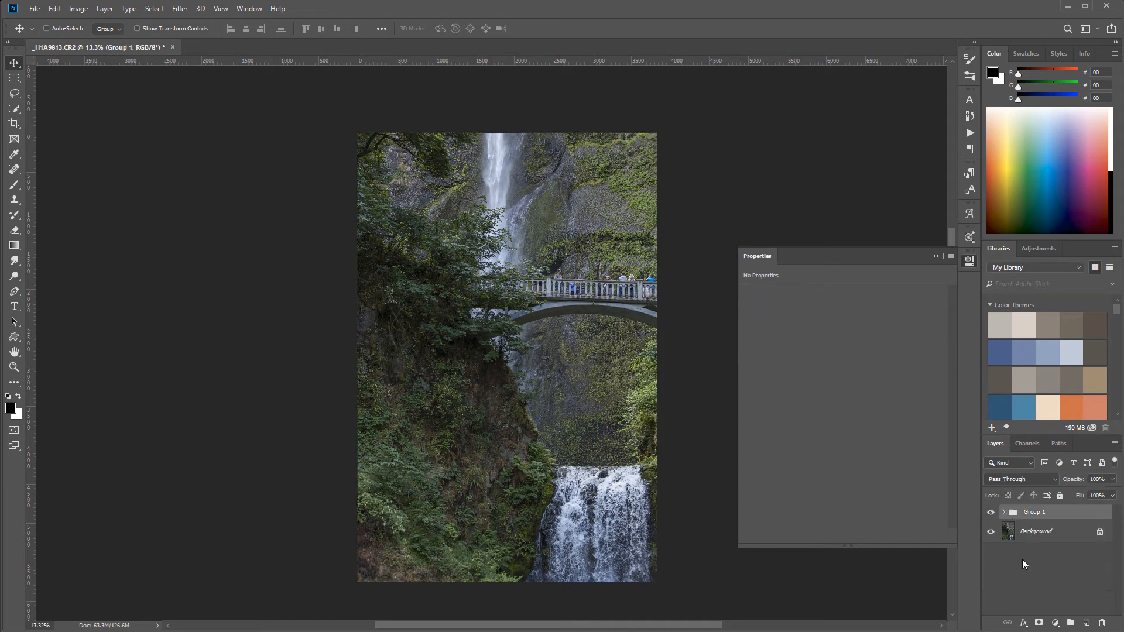
# - Add a Curves adjustment layer above Group 1 and set its blend mode to Color
pyautogui.click(1055, 623)
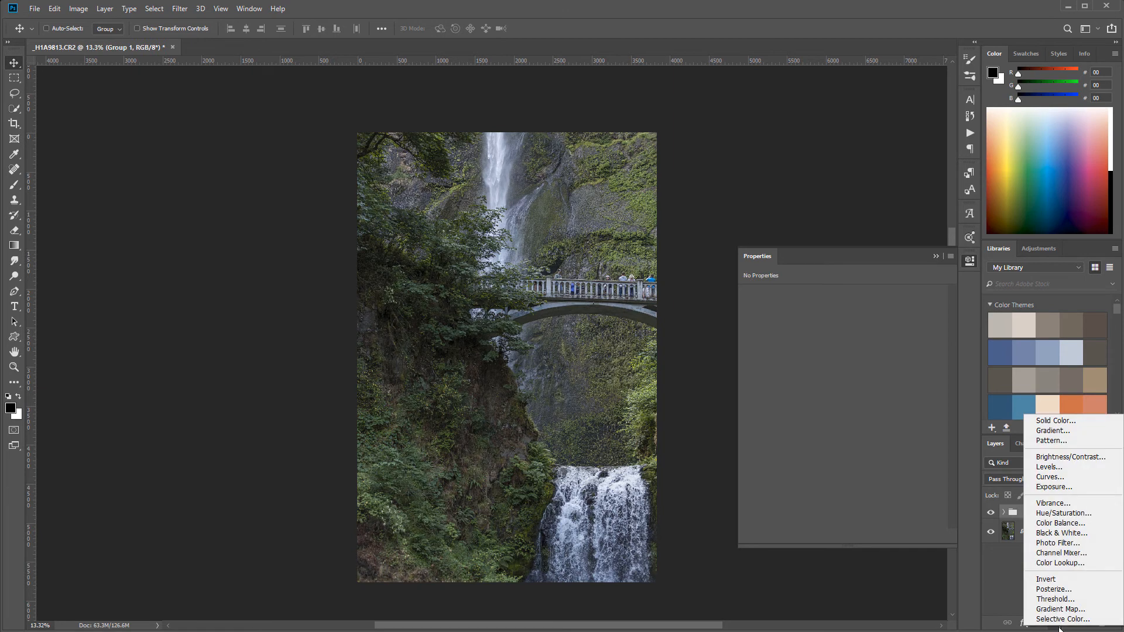
pyautogui.click(1065, 476)
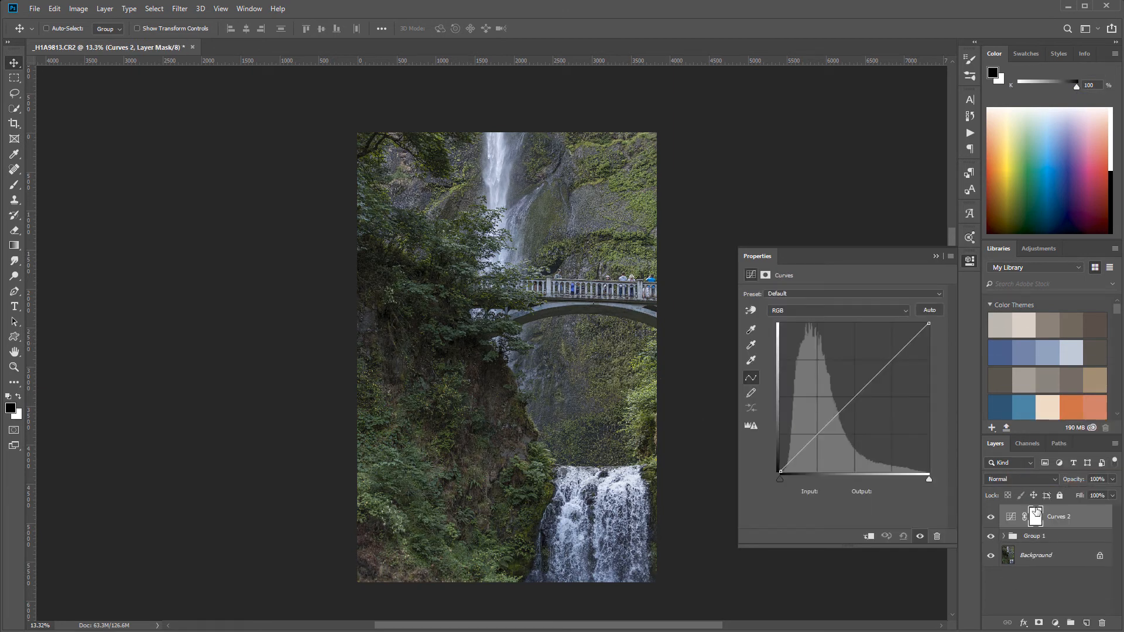
pyautogui.click(1038, 477)
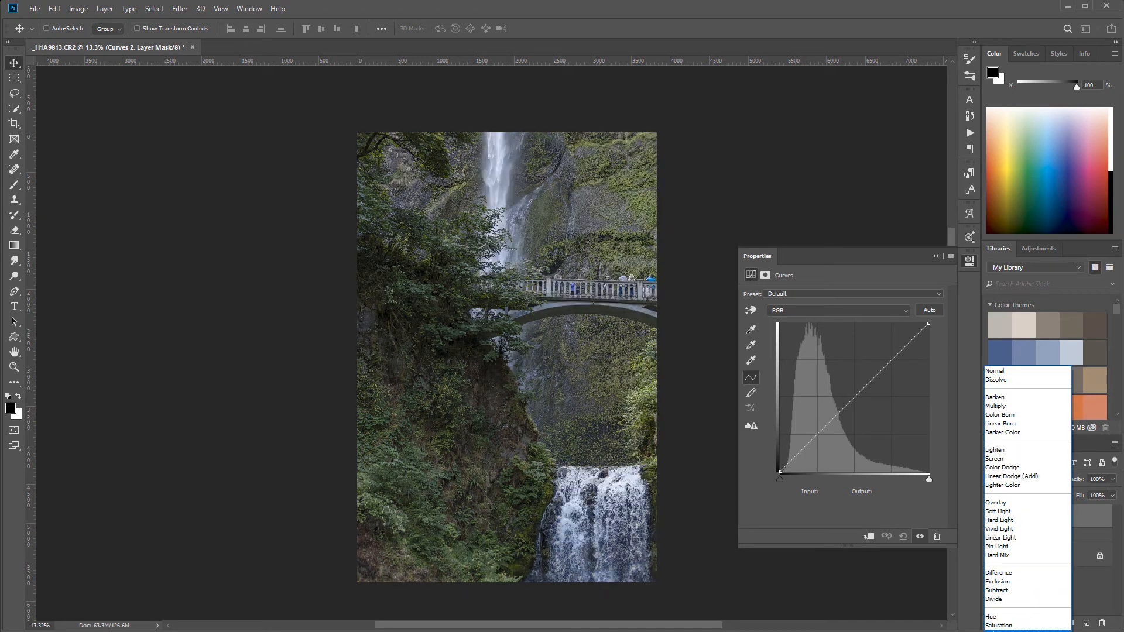
pyautogui.press('Return')
# - Raise the black point of the blue channel's curve and pull its midtones down to input 136, output 123
pyautogui.click(828, 311)
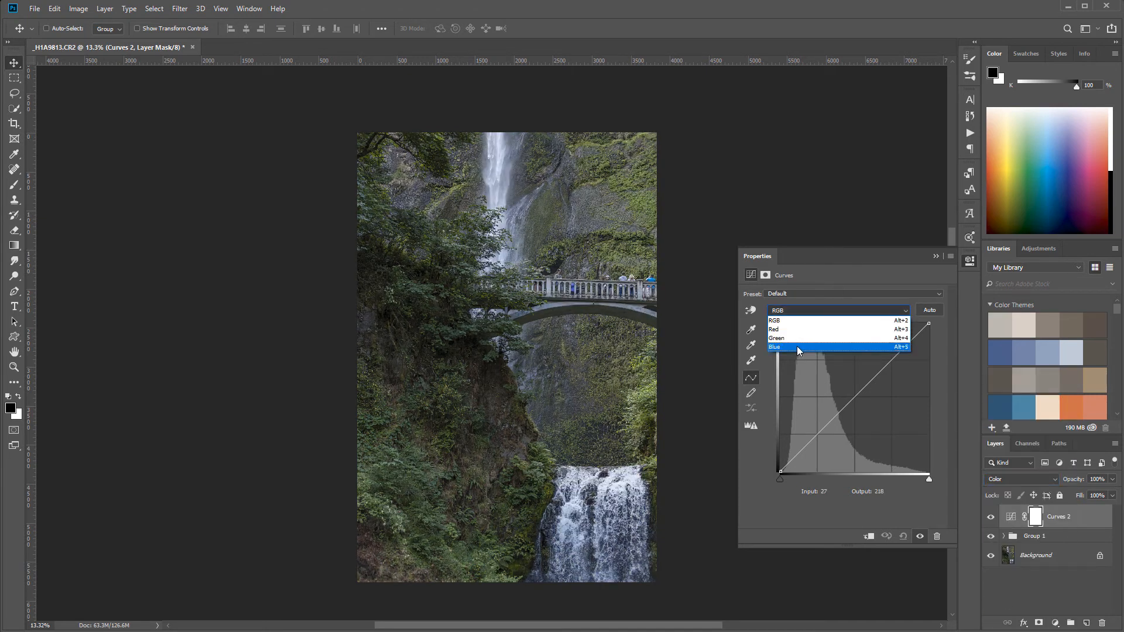
pyautogui.moveTo(779, 470); pyautogui.dragTo(779, 461)
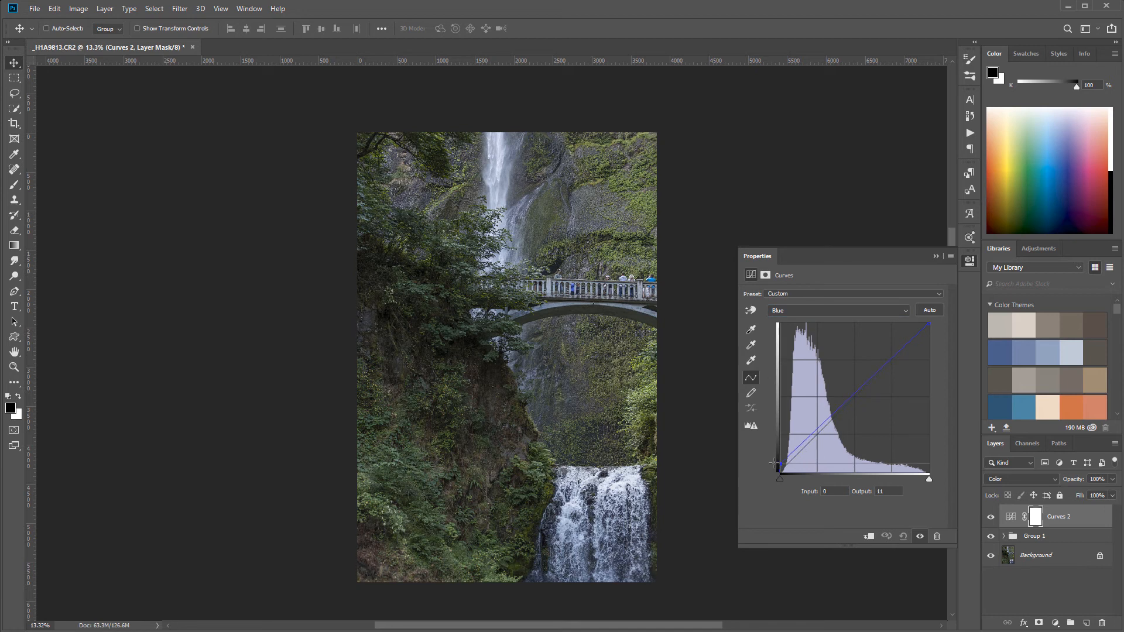
pyautogui.moveTo(858, 394); pyautogui.dragTo(859, 400)
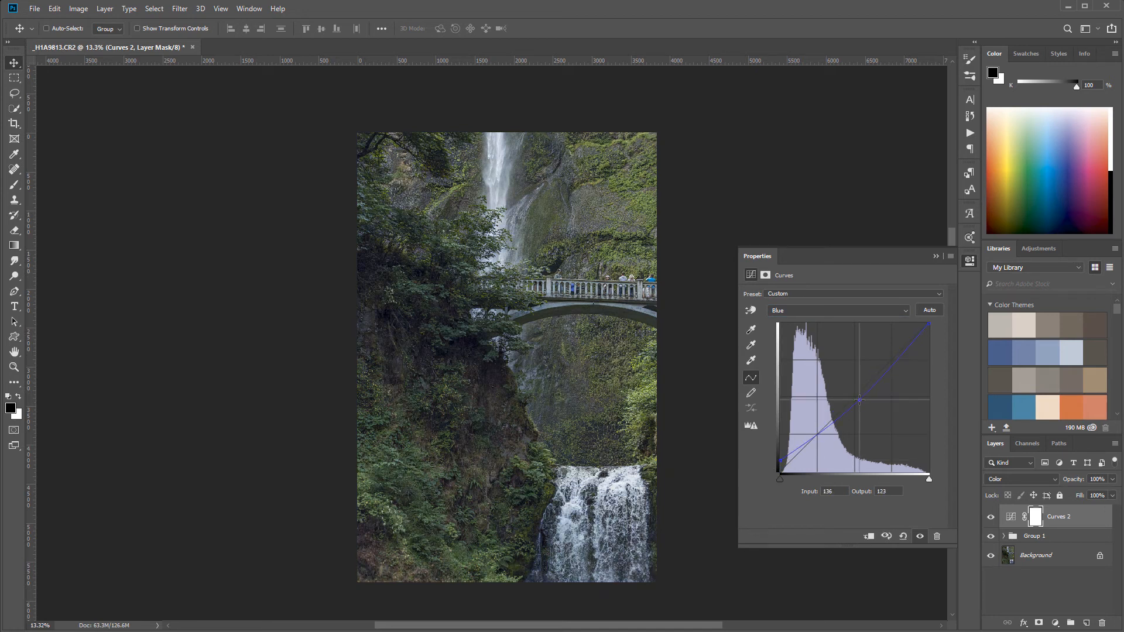
# - Raise the red channel's black point to output 9 and anchor its midtones at input 117, output 118
pyautogui.click(844, 311)
pyautogui.click(796, 328)
pyautogui.moveTo(778, 470)
pyautogui.mouseDown()
pyautogui.moveTo(792, 482)
pyautogui.moveTo(763, 467)
pyautogui.mouseUp()
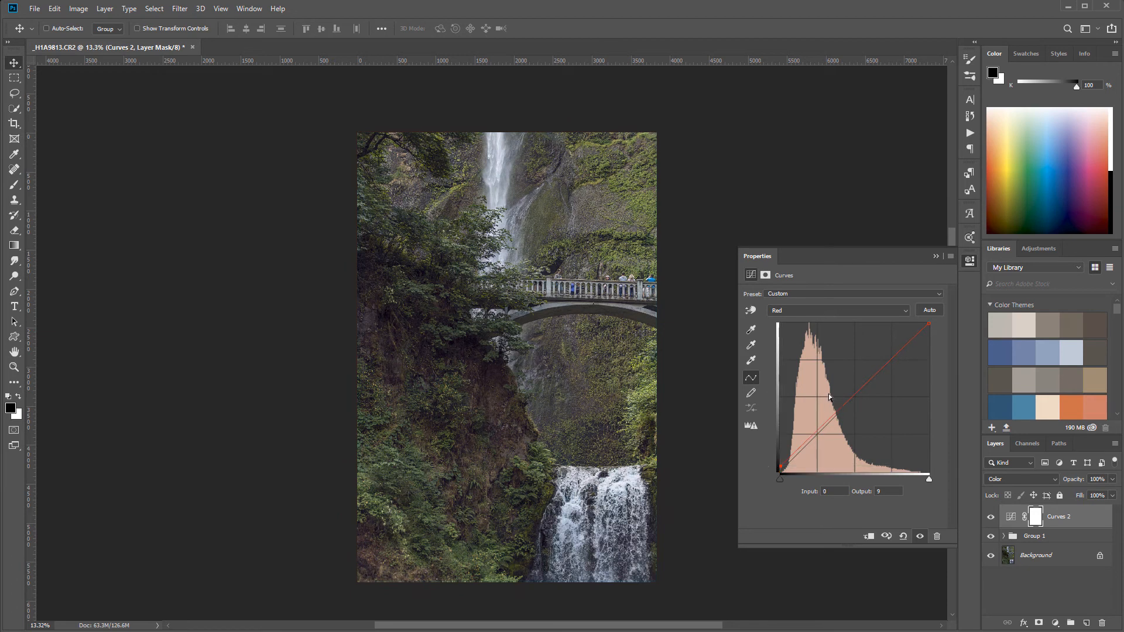
pyautogui.click(848, 400)
pyautogui.moveTo(851, 405); pyautogui.dragTo(848, 403)
# - Add another Curves layer in Luminosity mode, raise its black point to output 13 and slightly lower its white point
pyautogui.click(1055, 625)
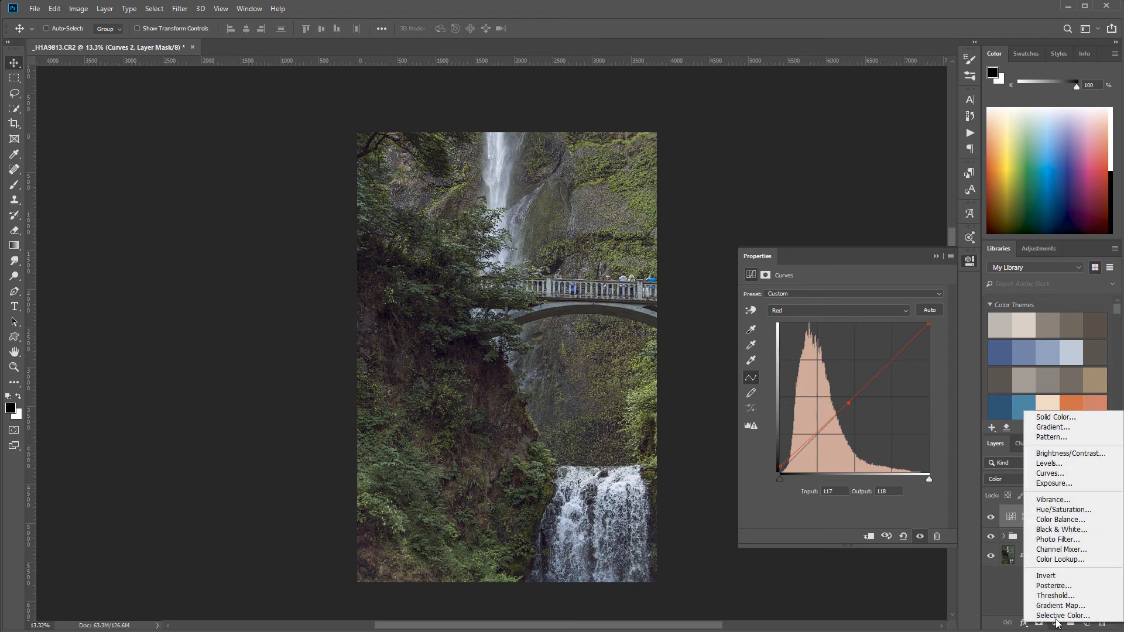
pyautogui.click(1062, 474)
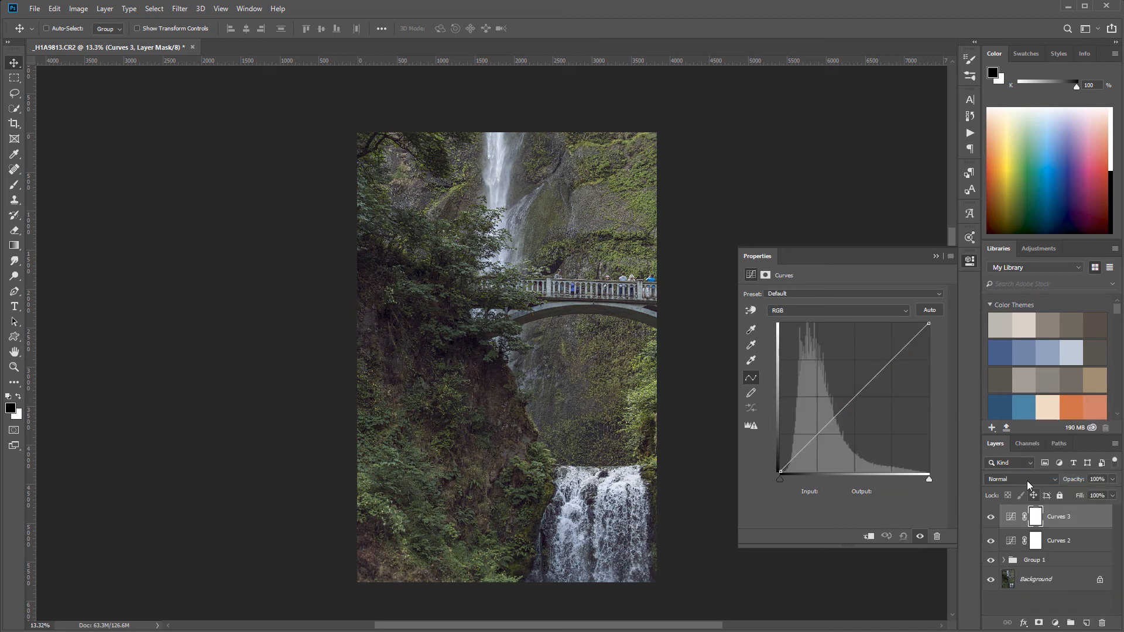
pyautogui.click(1027, 478)
pyautogui.click(1000, 631)
pyautogui.moveTo(781, 469); pyautogui.dragTo(771, 462)
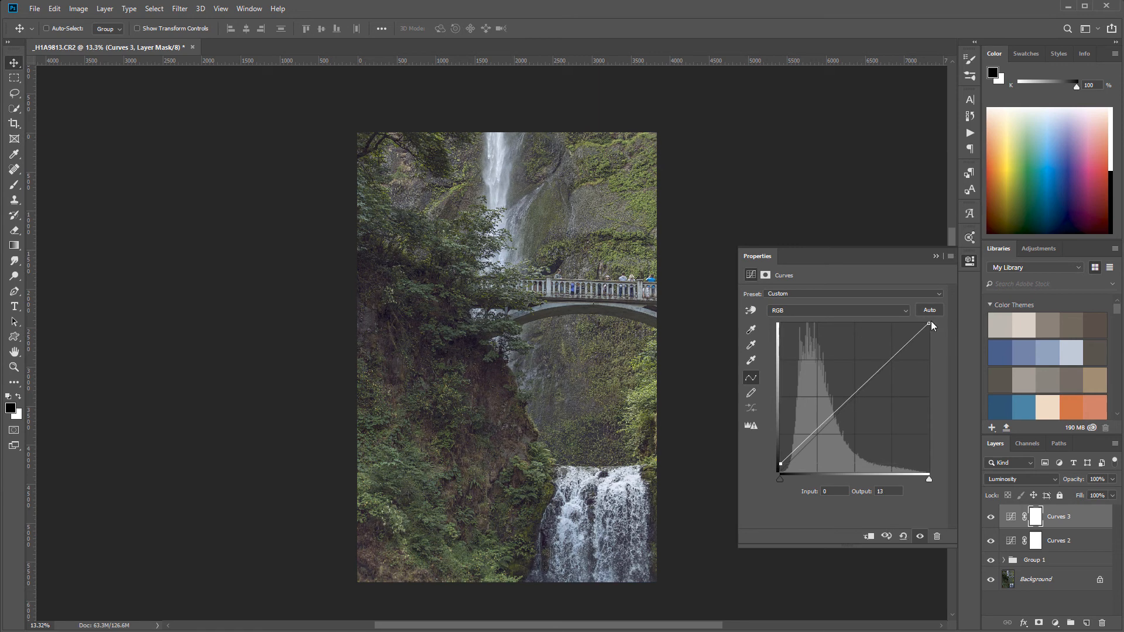
pyautogui.moveTo(929, 323); pyautogui.dragTo(929, 325)
# - Move the Curves 2 and Curves 3 layers into Group 1 and compare the image with and without the group
pyautogui.keyDown('shift'); pyautogui.click(1076, 541); pyautogui.keyUp('shift')
pyautogui.moveTo(1076, 541); pyautogui.dragTo(1068, 560)
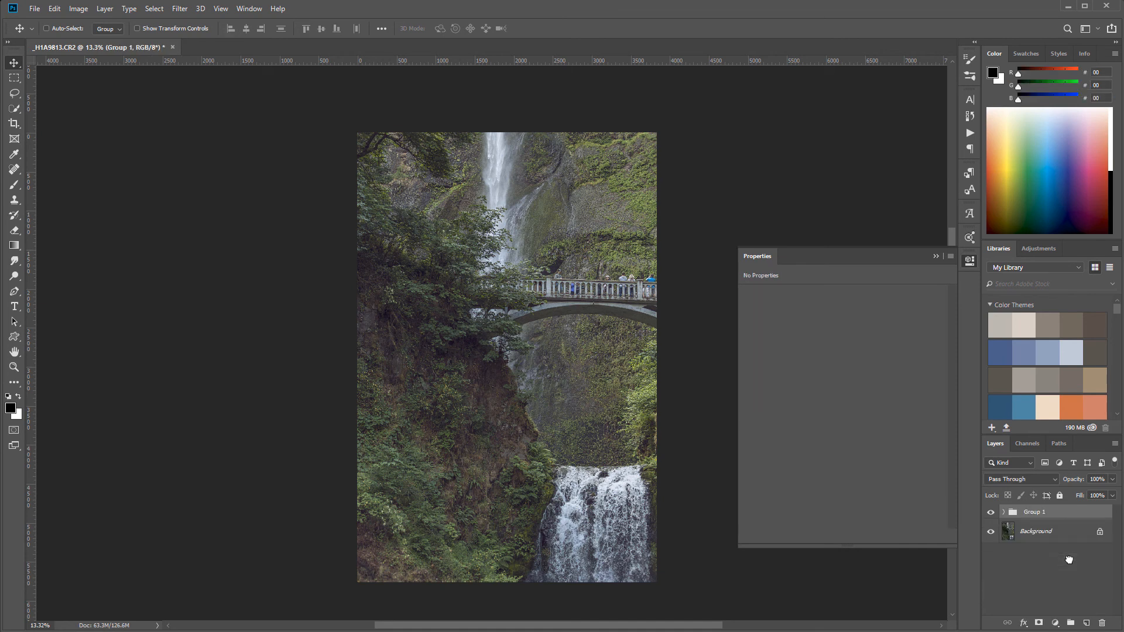
pyautogui.click(992, 513)
pyautogui.click(992, 513)
pyautogui.click(992, 513)
pyautogui.click(991, 512)
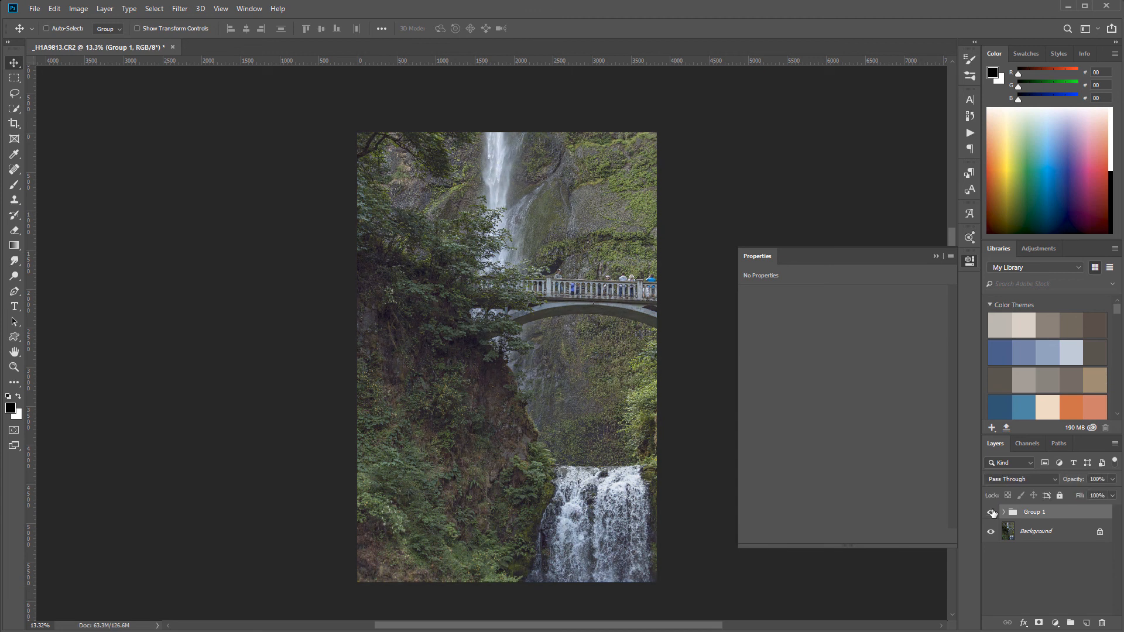